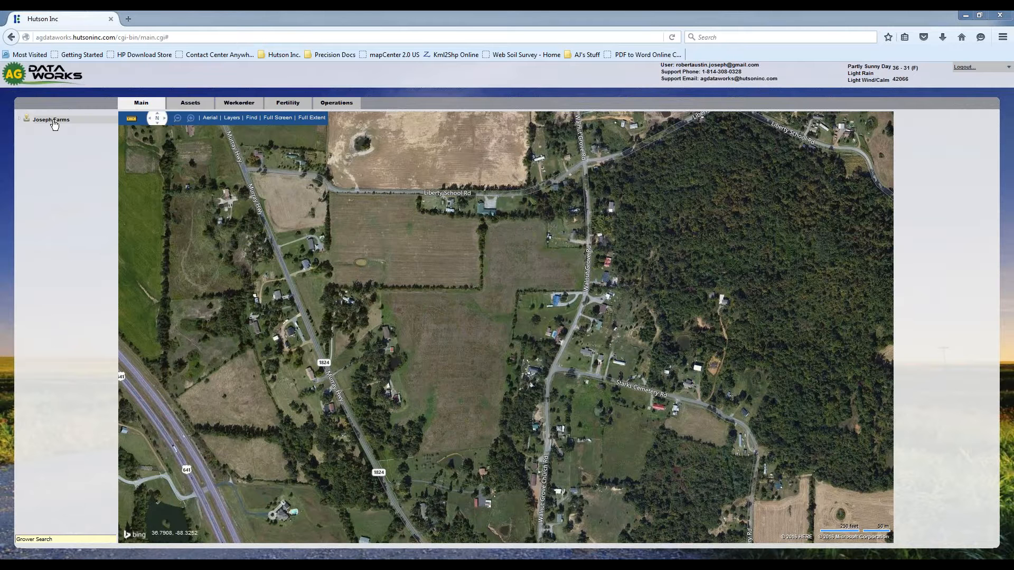
# - Add a new farm named Leberty School Rd. under the grower
pyautogui.rightClick(53, 120)
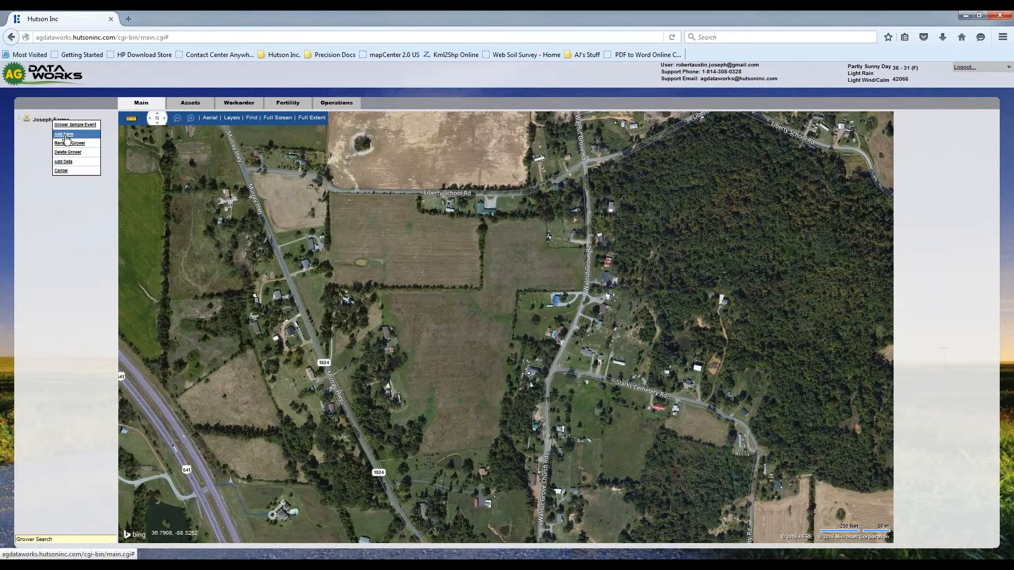
pyautogui.click(64, 135)
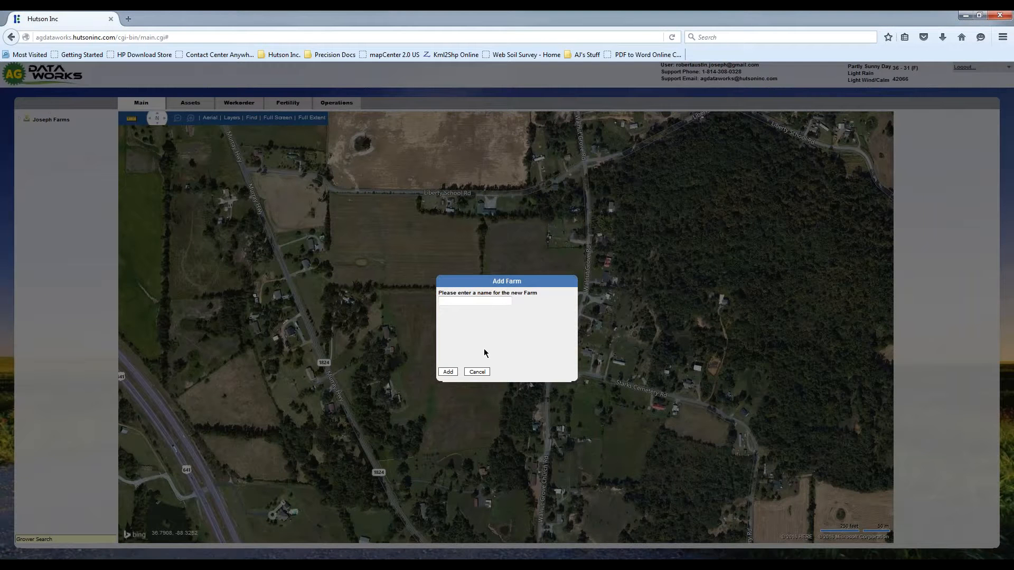
pyautogui.write('Leberts')
pyautogui.write(' School Rd.')
pyautogui.click(448, 372)
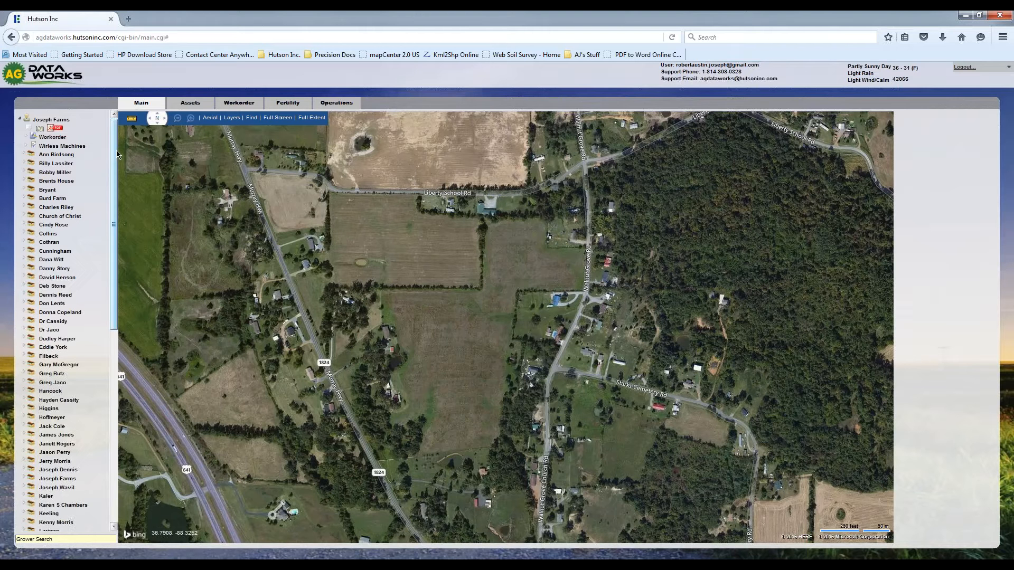
# - Rename the Leberty School Rd. farm as Liberty School Rd
pyautogui.moveTo(117, 154); pyautogui.dragTo(107, 272)
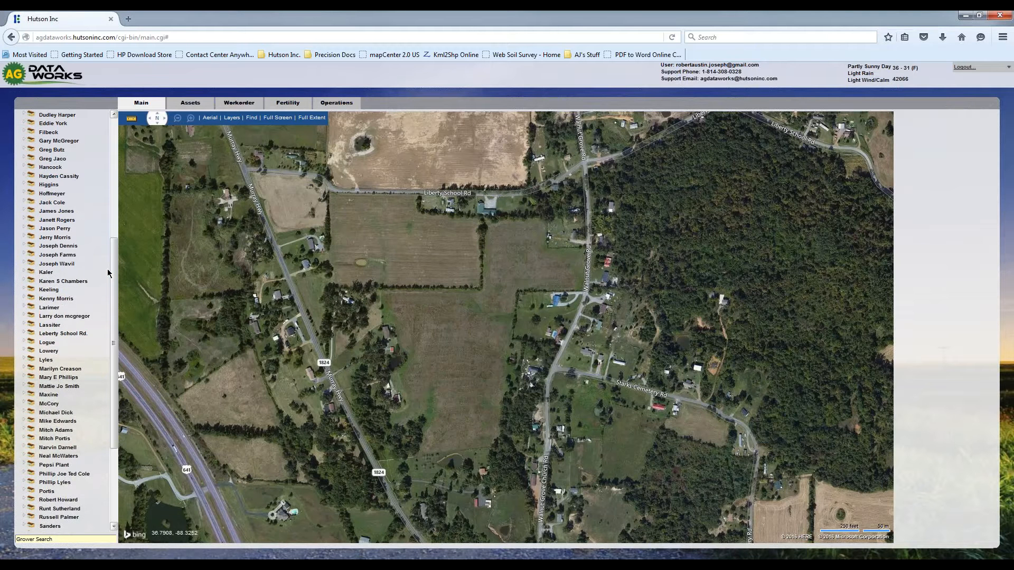
pyautogui.rightClick(56, 336)
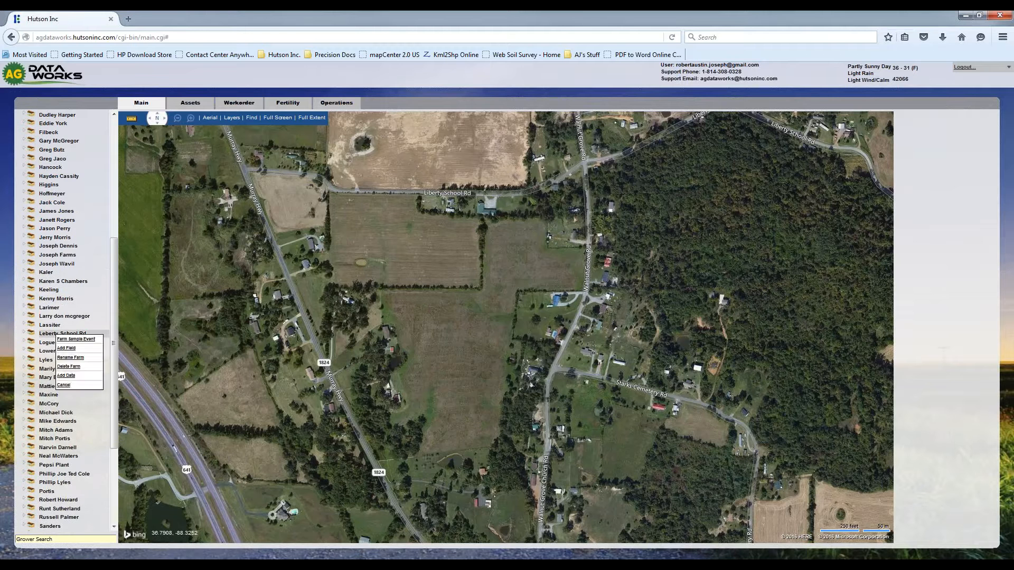
pyautogui.click(74, 361)
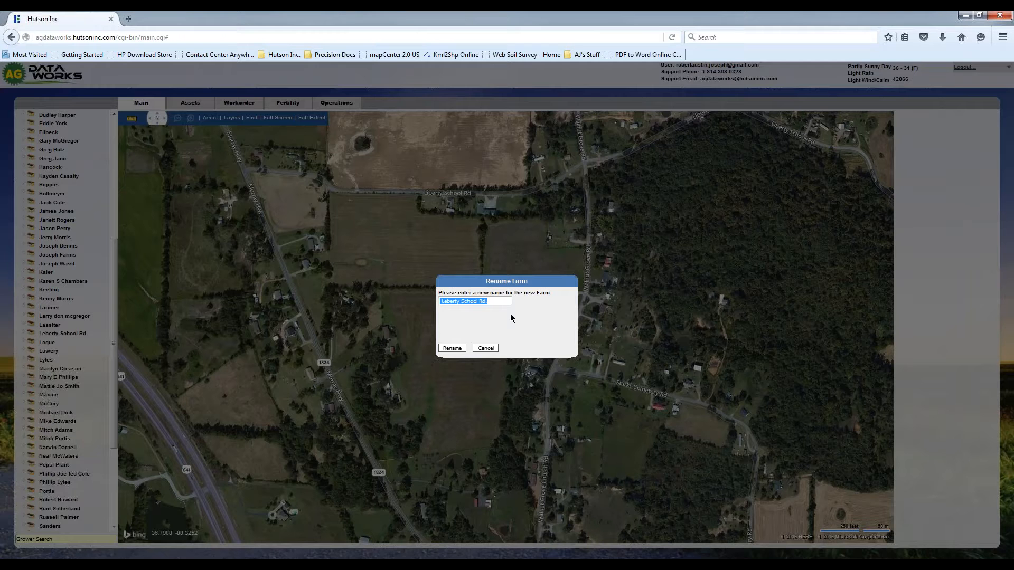
pyautogui.click(480, 301)
pyautogui.press('BackSpace')
pyautogui.write('i')
pyautogui.click(452, 349)
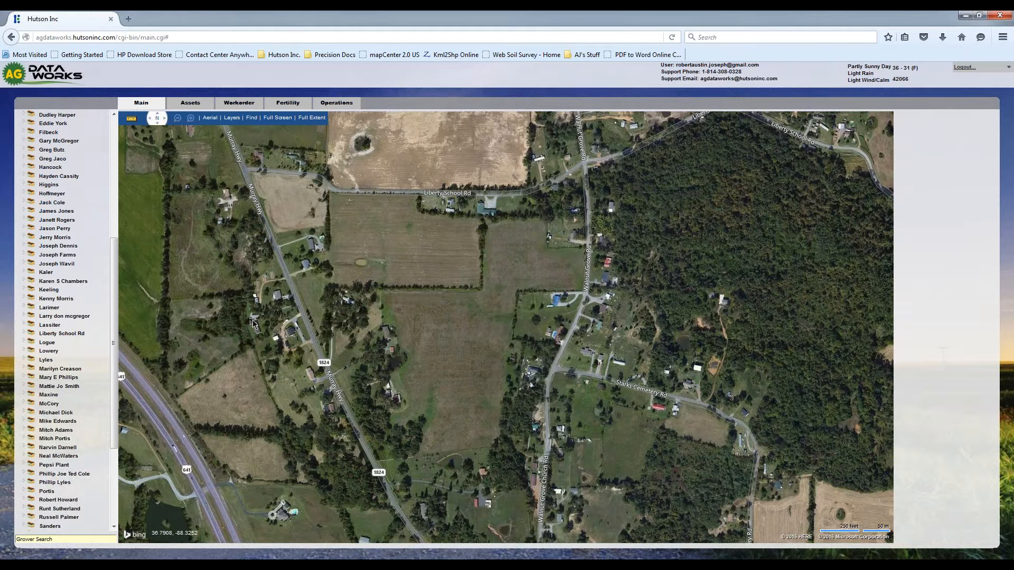
# - Add a field named South of Rd. to the Liberty School Rd farm
pyautogui.click(63, 333)
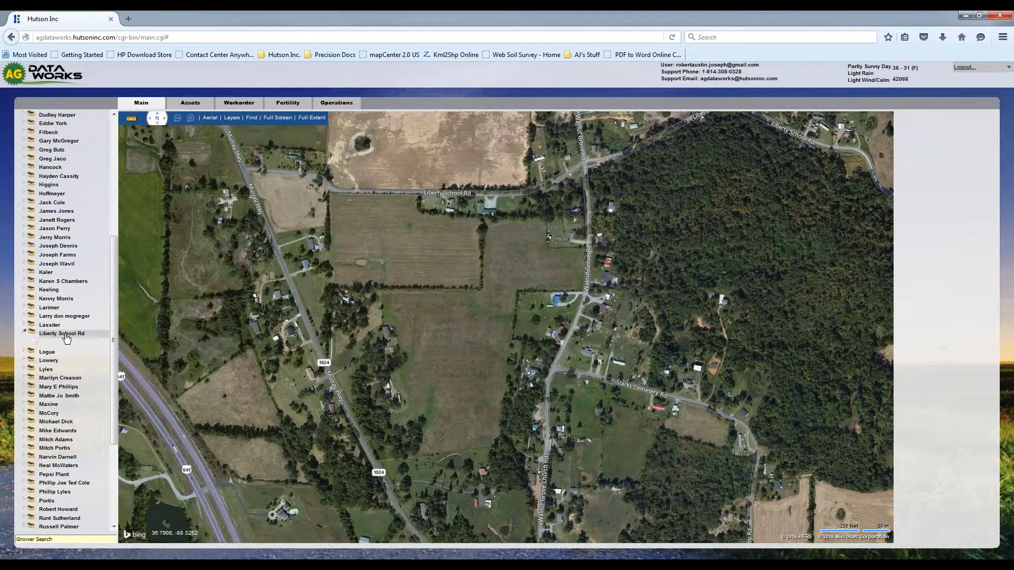
pyautogui.rightClick(66, 338)
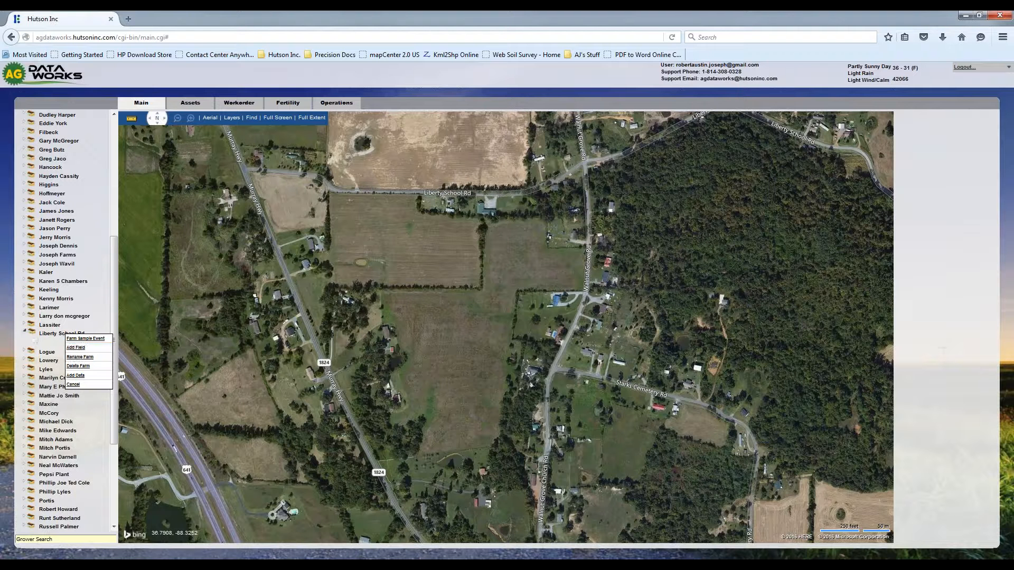
pyautogui.click(76, 348)
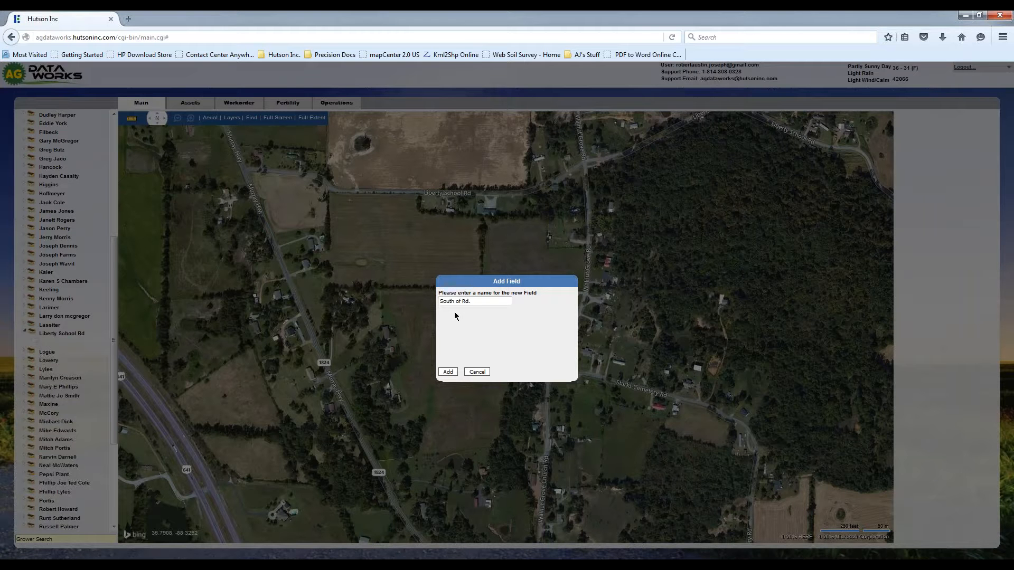
pyautogui.click(448, 372)
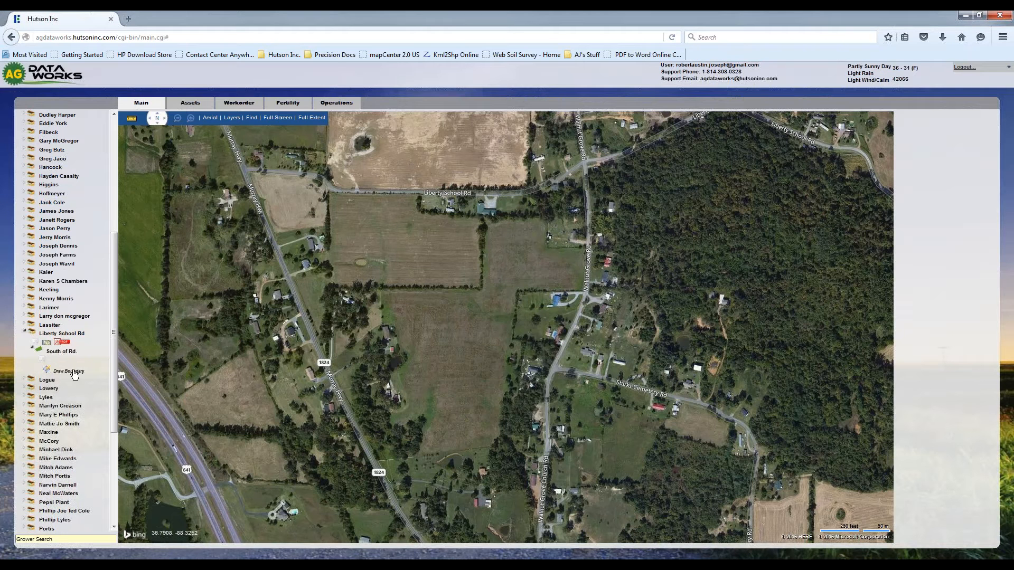
# - Start the South of Rd. field's boundary and trace its north edge along Liberty School Rd from the northwest corner to the house lot's trees
pyautogui.click(73, 372)
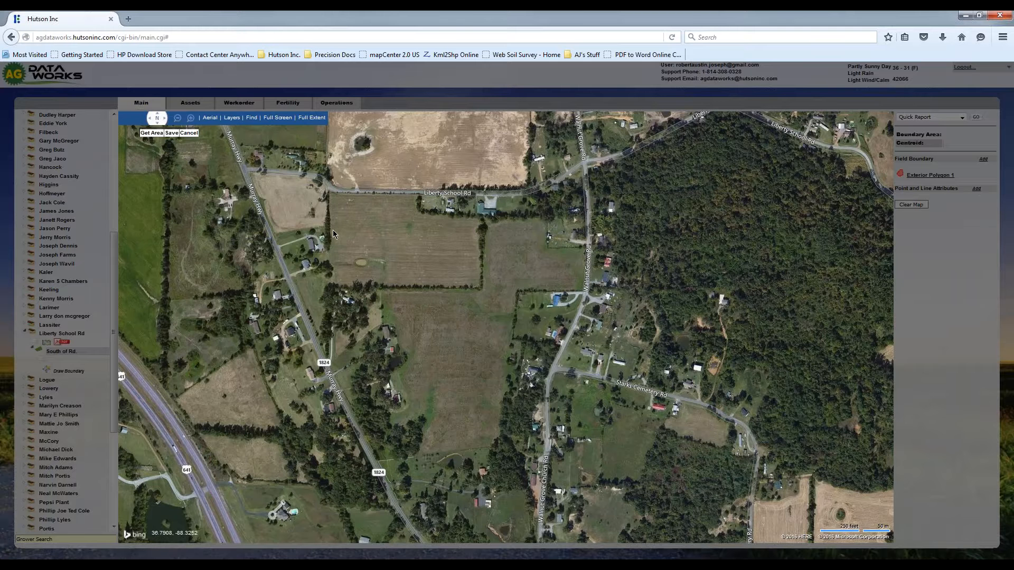
pyautogui.moveTo(181, 122)
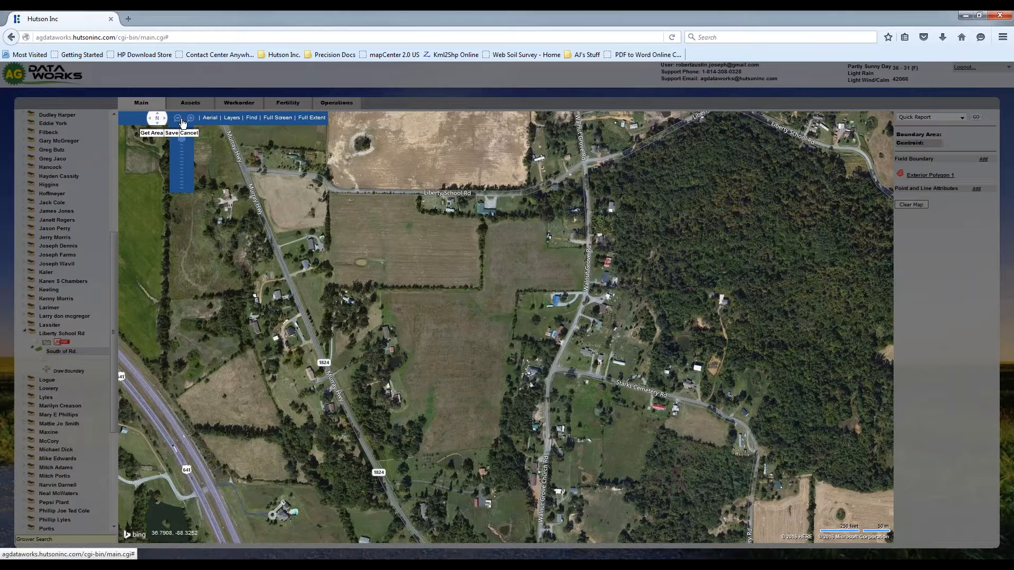
pyautogui.click(190, 120)
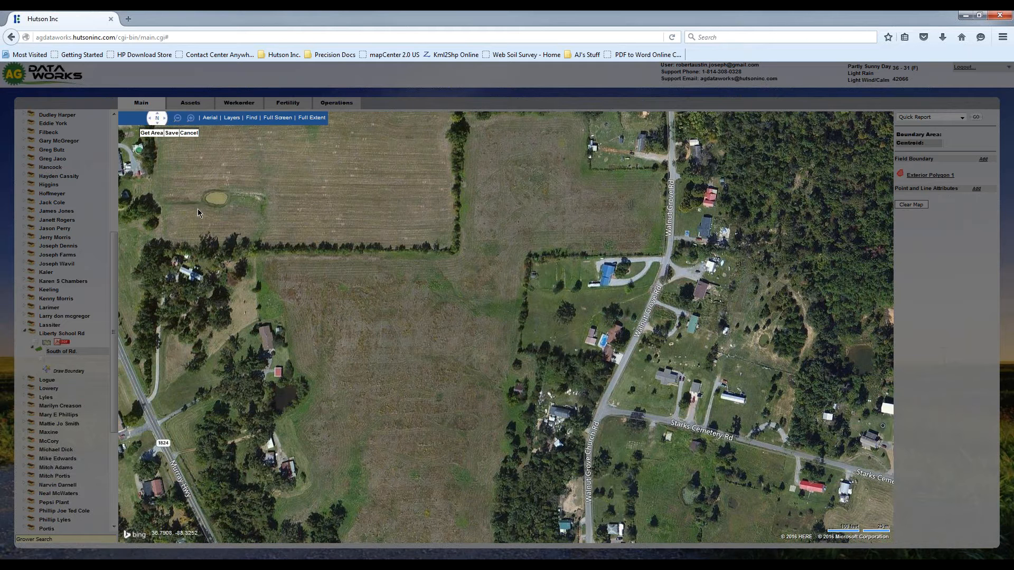
pyautogui.scroll(1, 198, 212)
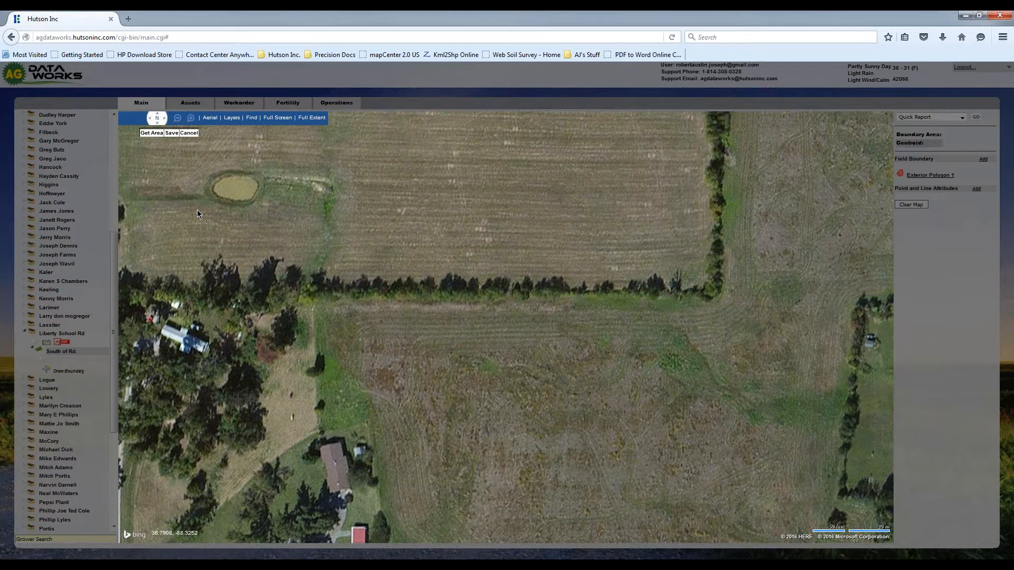
pyautogui.click(155, 115)
pyautogui.click(157, 115)
pyautogui.click(157, 115)
pyautogui.click(157, 115)
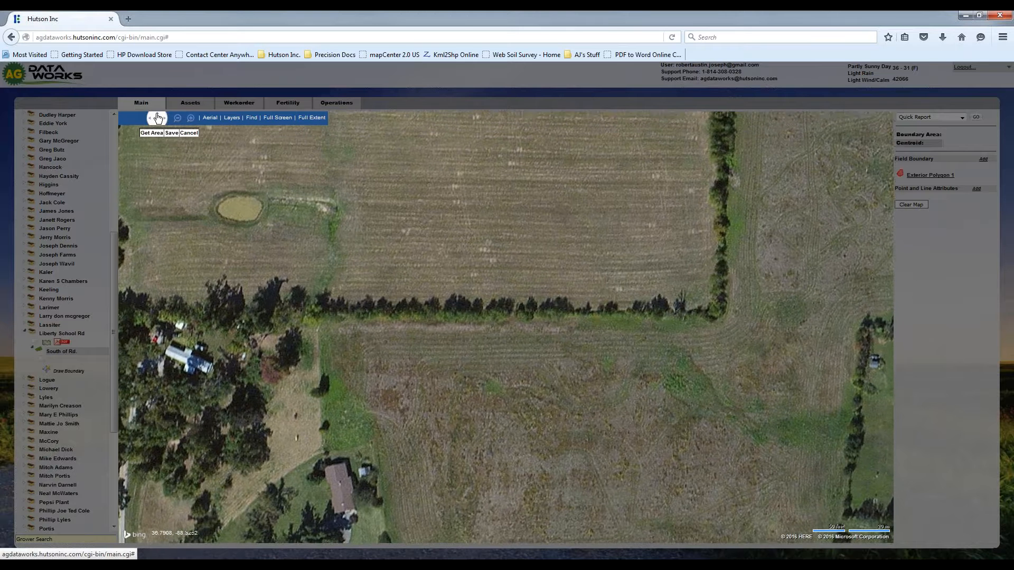
pyautogui.moveTo(157, 115); pyautogui.dragTo(157, 115)
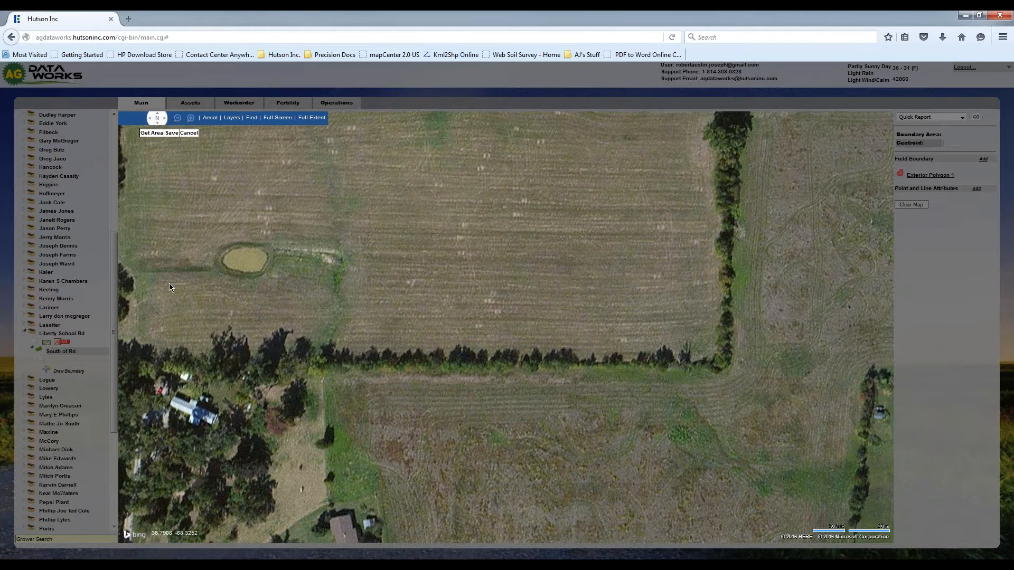
pyautogui.press('Up')
pyautogui.press('Up')
pyautogui.press('Up')
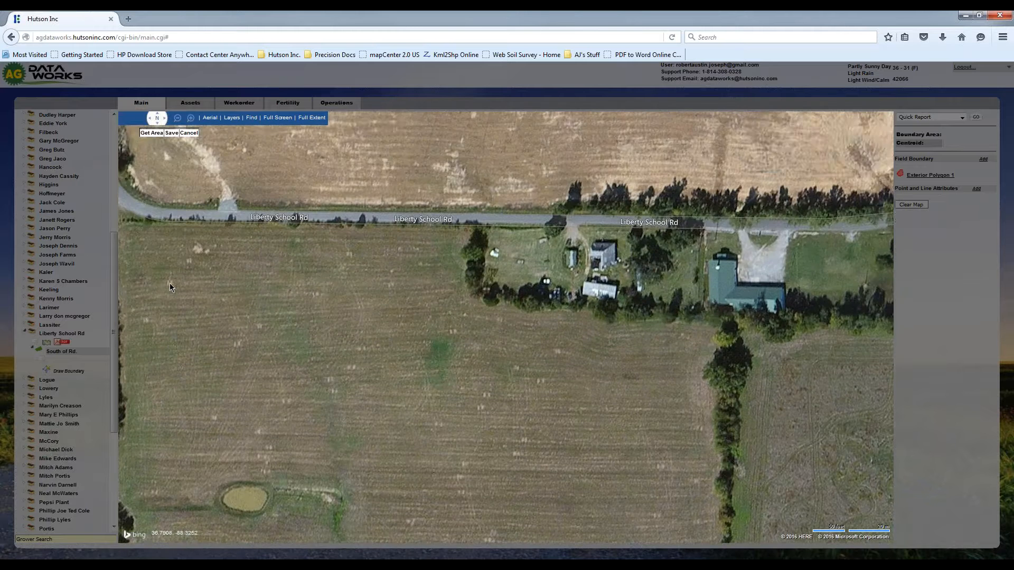
pyautogui.press('Left')
pyautogui.press('Left')
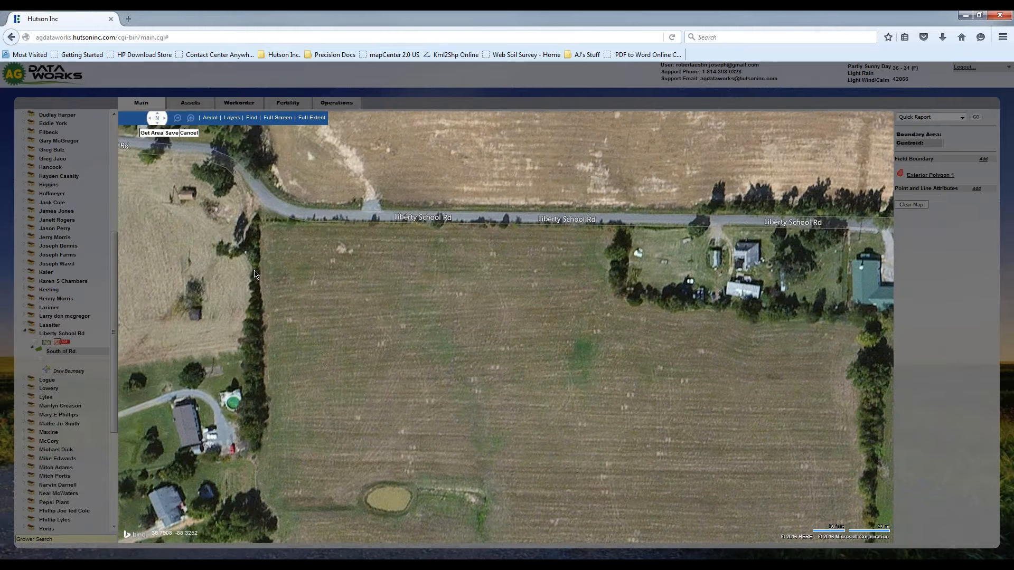
pyautogui.click(262, 225)
pyautogui.click(281, 224)
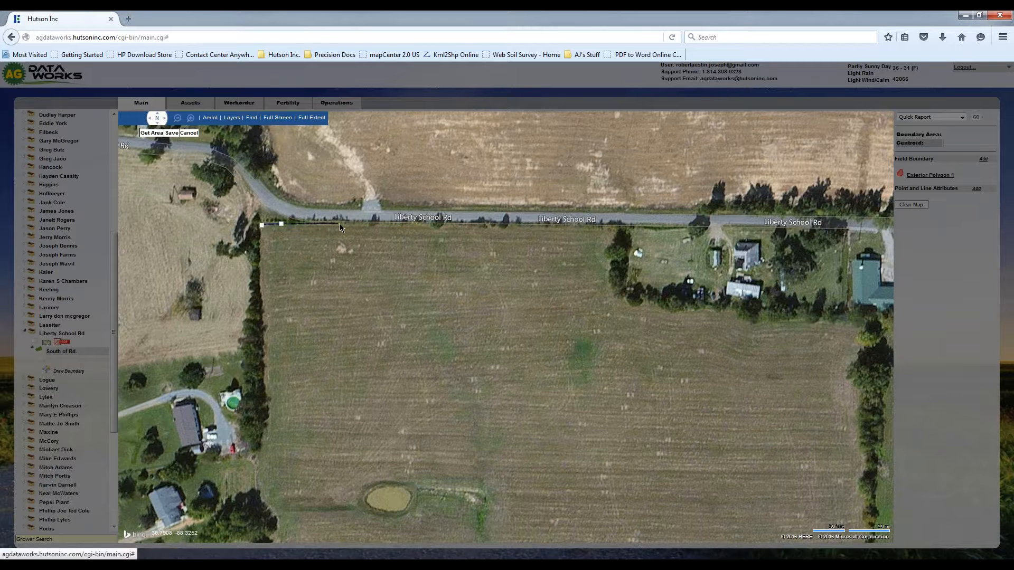
pyautogui.click(341, 224)
pyautogui.click(367, 222)
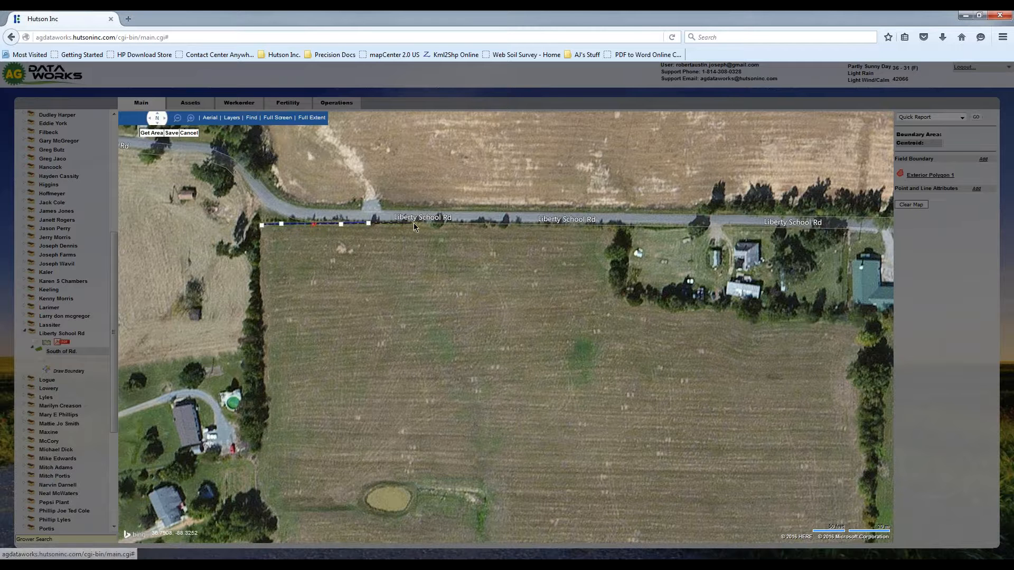
pyautogui.click(416, 224)
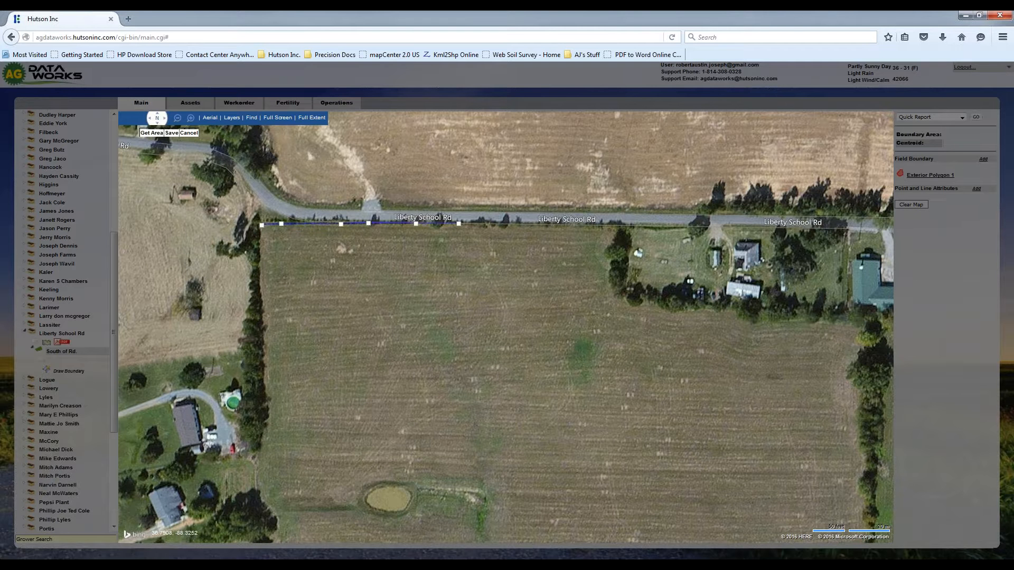
pyautogui.click(458, 223)
pyautogui.click(484, 225)
pyautogui.click(521, 226)
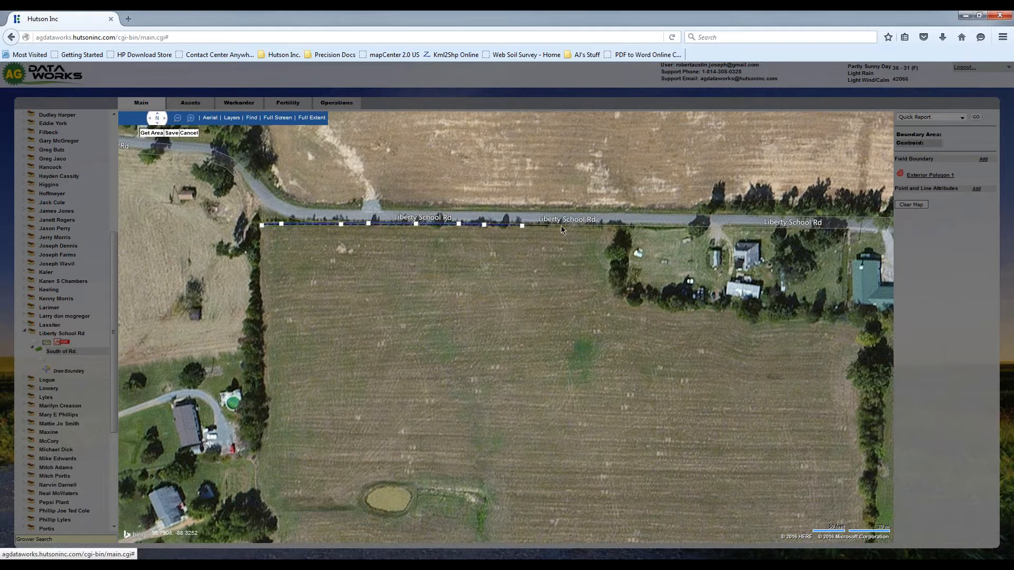
pyautogui.click(578, 226)
pyautogui.click(620, 227)
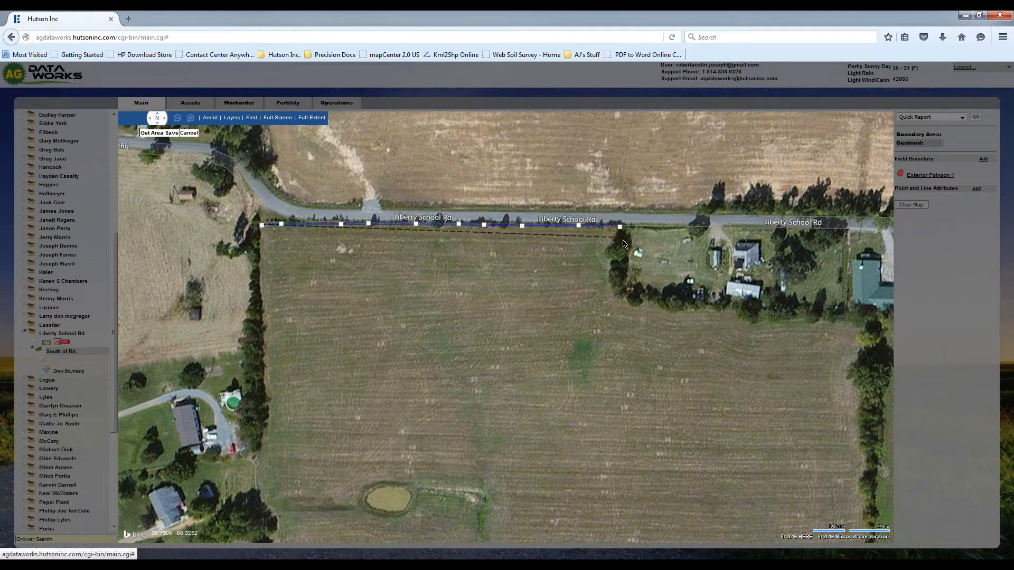
# - Continue the boundary south along the house lot's west tree line, then east behind the houses to the field's northeast corner
pyautogui.click(621, 242)
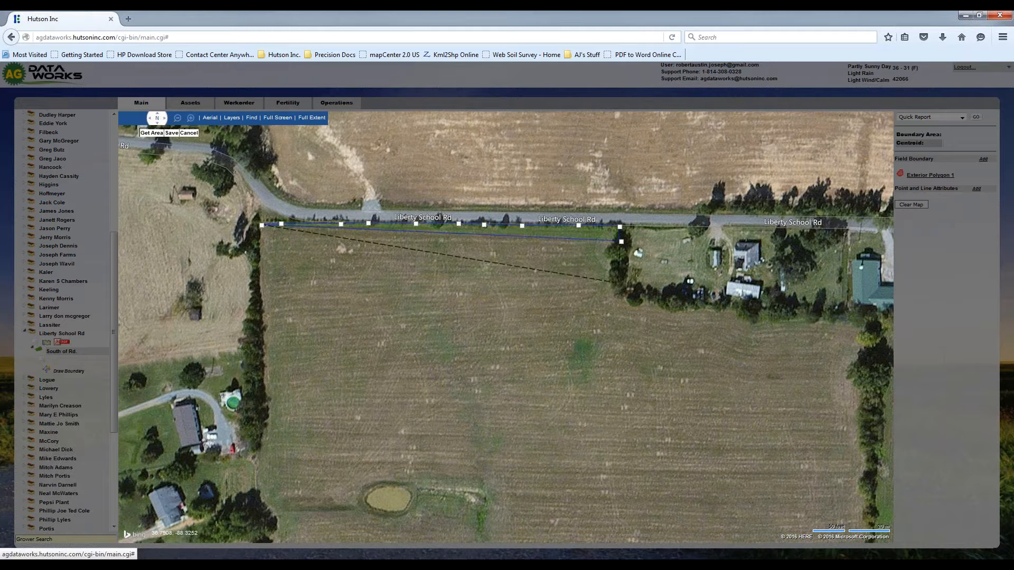
pyautogui.doubleClick(618, 291)
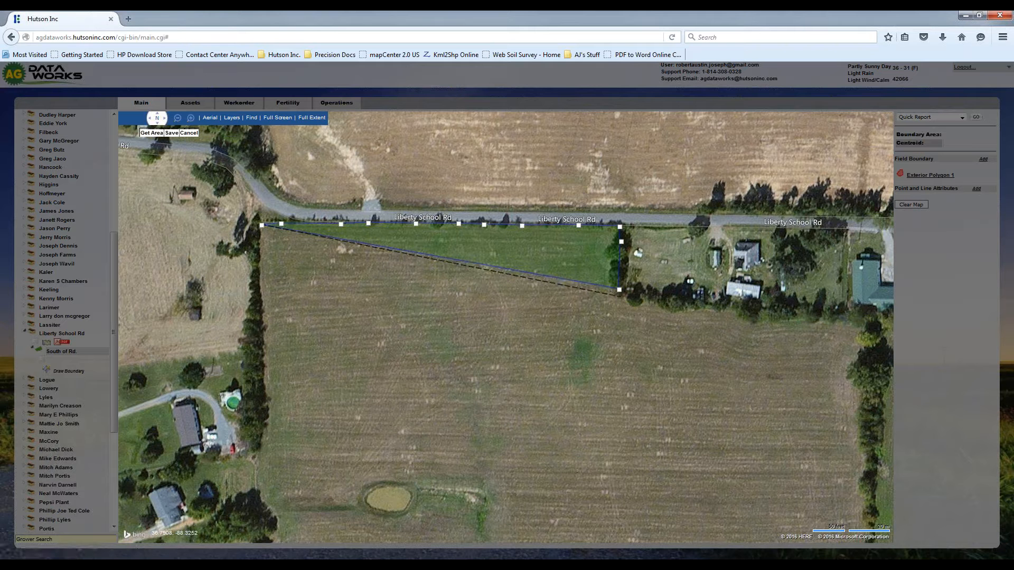
pyautogui.click(623, 297)
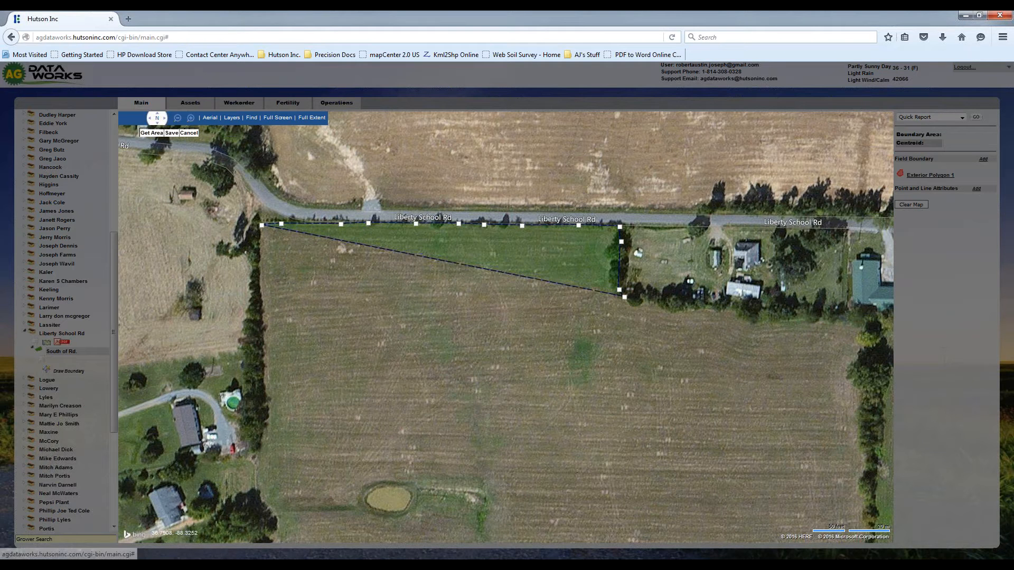
pyautogui.click(661, 303)
pyautogui.click(705, 306)
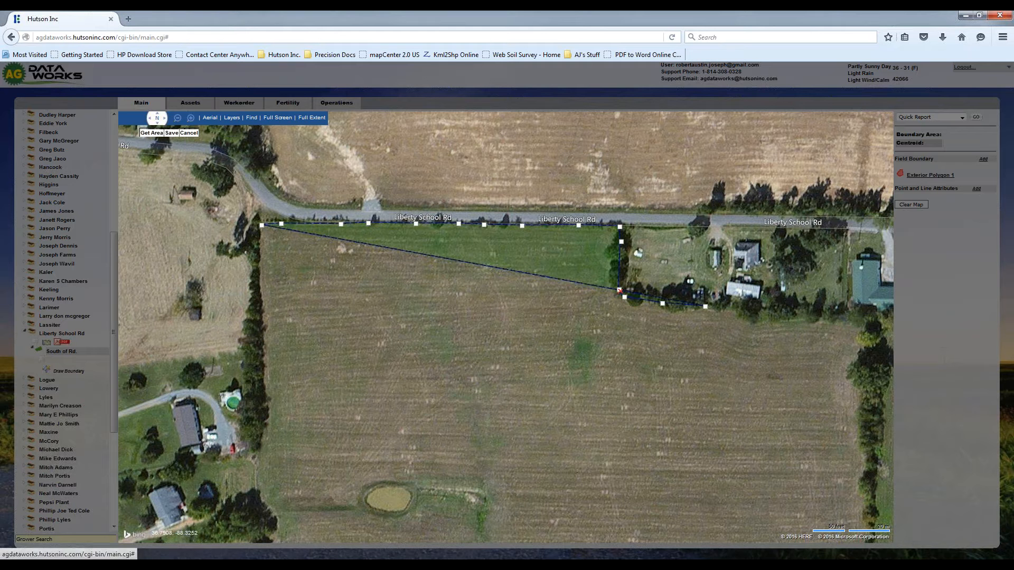
pyautogui.click(733, 310)
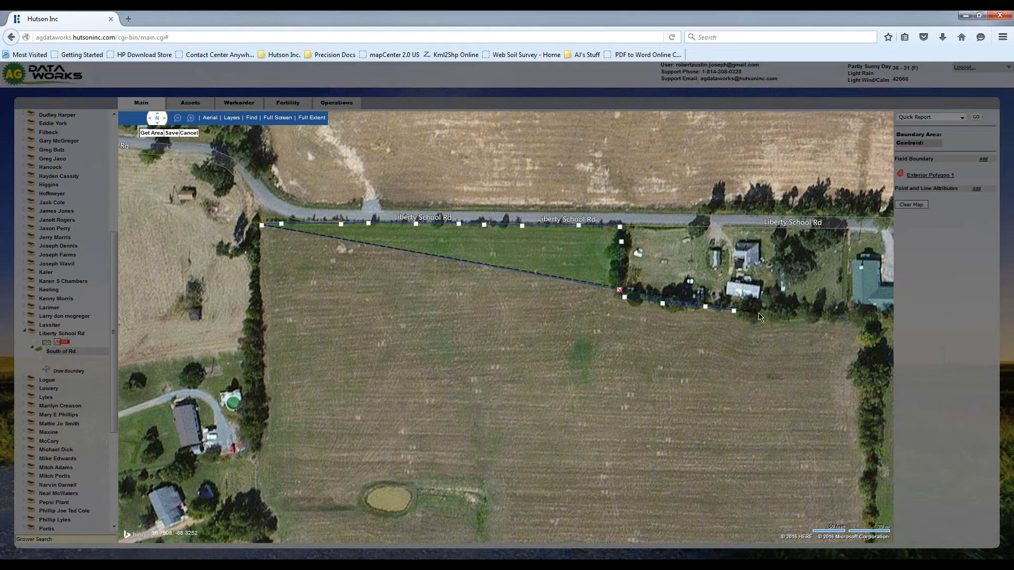
pyautogui.click(760, 313)
pyautogui.click(809, 316)
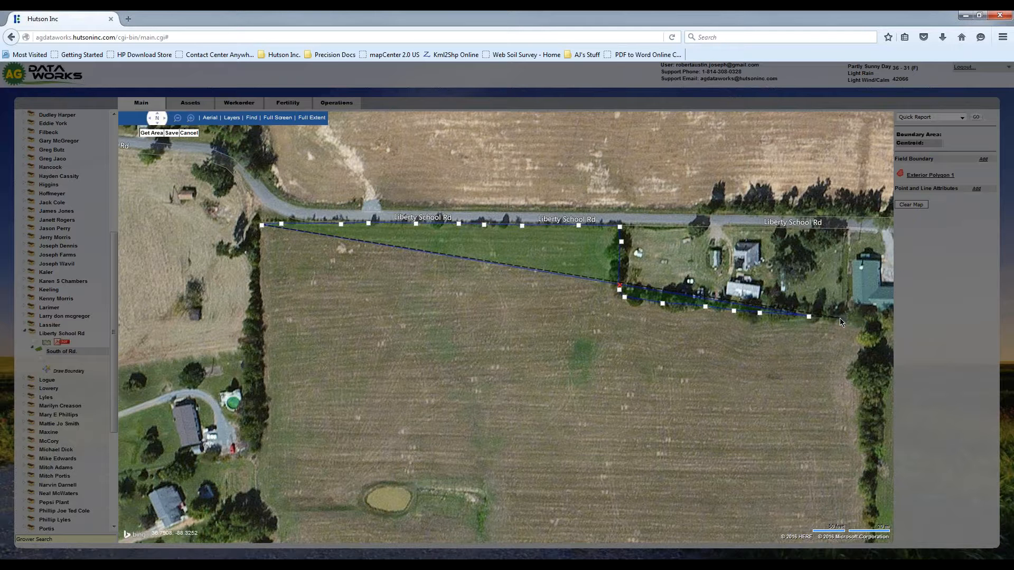
pyautogui.moveTo(840, 321); pyautogui.dragTo(716, 321)
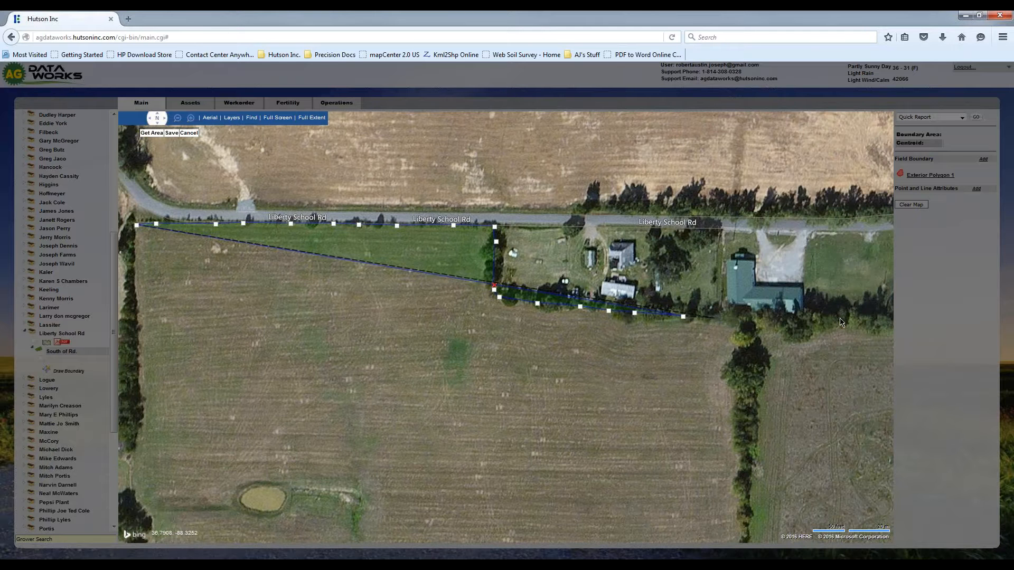
pyautogui.click(725, 320)
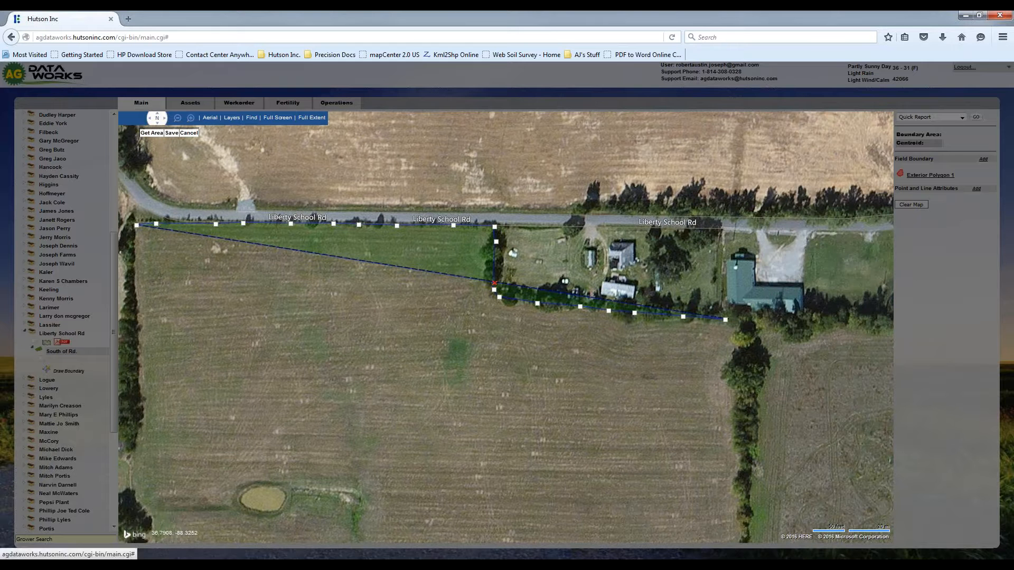
pyautogui.click(737, 322)
# - Continue the South of Rd. boundary south along the east tree line to the field's southeast corner
pyautogui.click(743, 339)
pyautogui.click(740, 385)
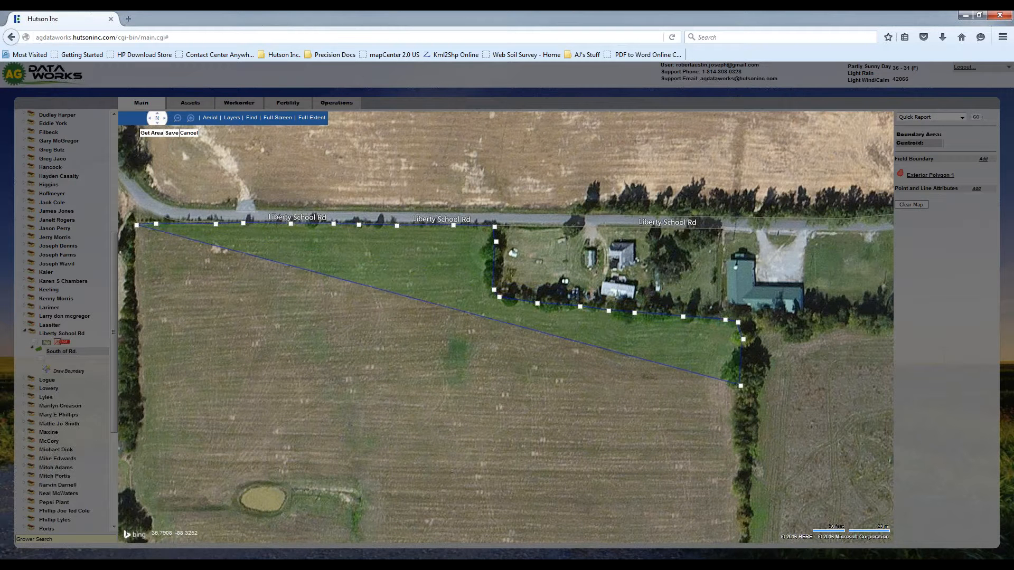
pyautogui.click(737, 422)
pyautogui.click(741, 471)
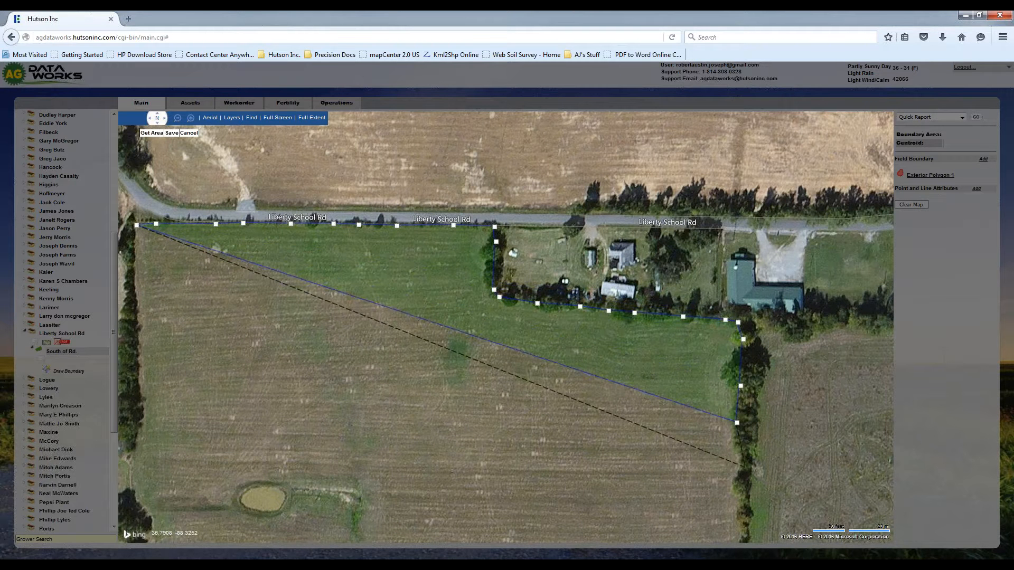
pyautogui.click(743, 511)
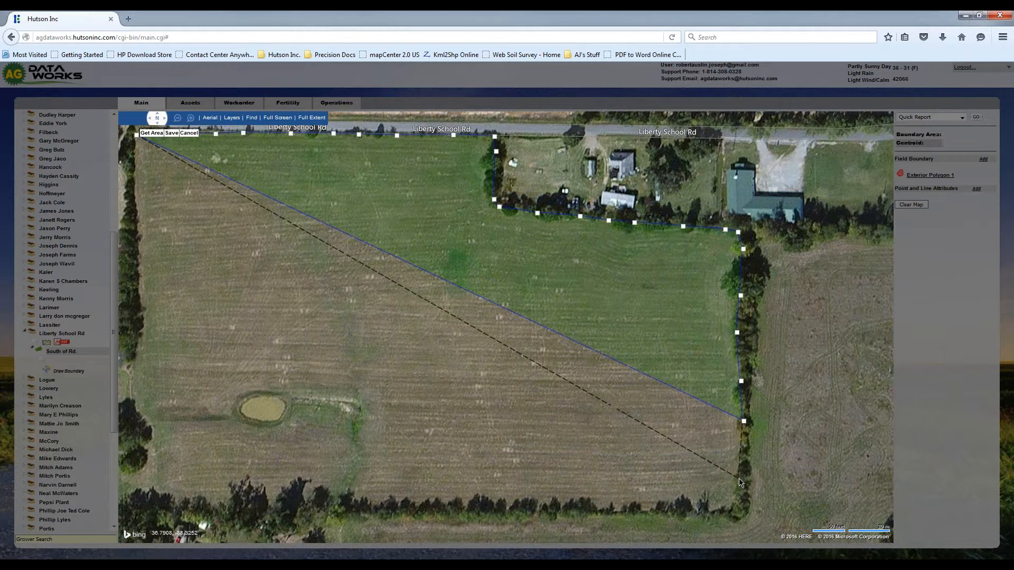
pyautogui.click(743, 486)
pyautogui.click(744, 508)
pyautogui.click(732, 514)
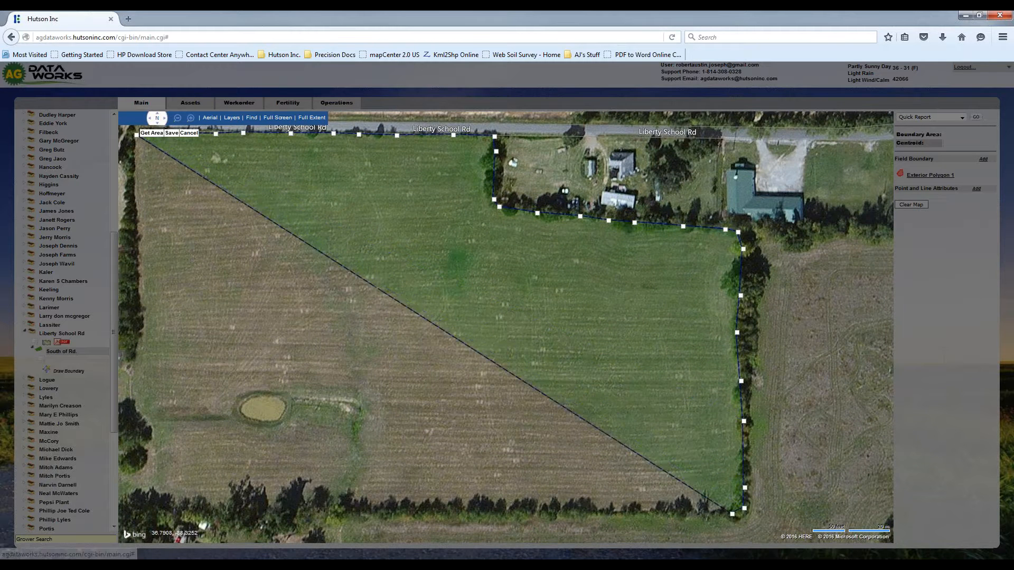
# - Trace the boundary's south edge west along the tree line and around the field's southwest corner
pyautogui.click(600, 512)
pyautogui.click(498, 510)
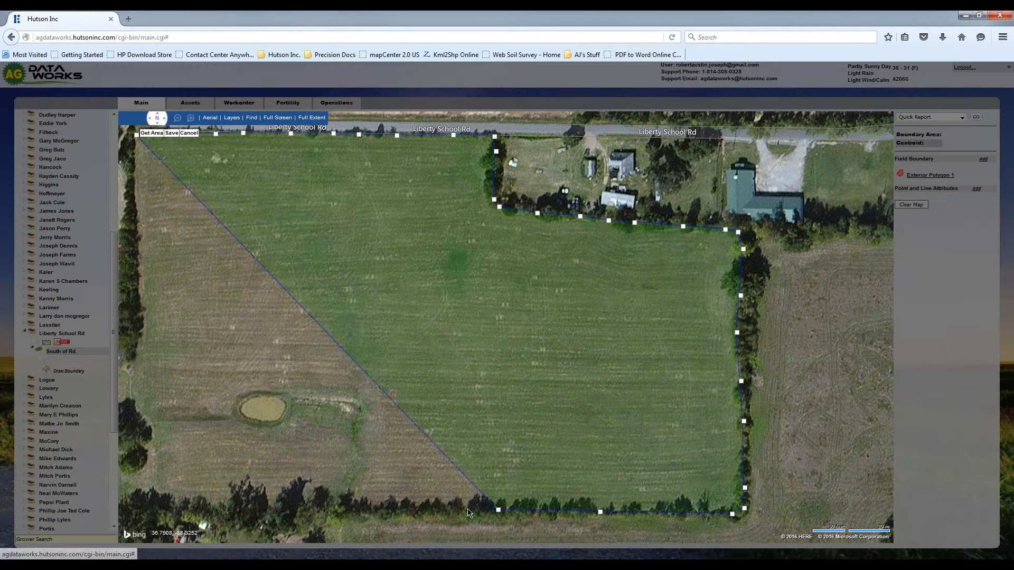
pyautogui.click(356, 508)
pyautogui.click(189, 510)
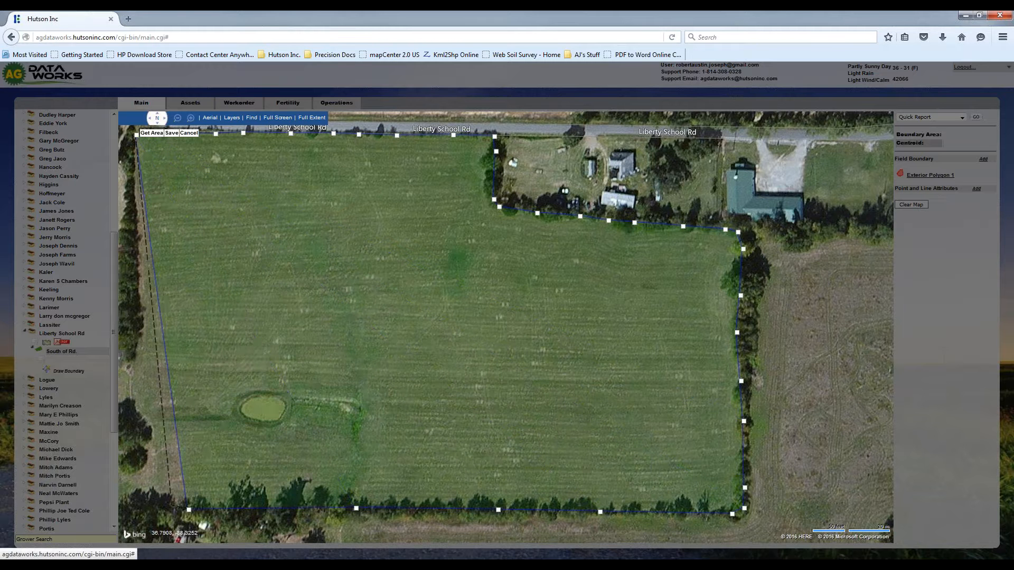
pyautogui.click(151, 507)
pyautogui.click(132, 499)
pyautogui.click(129, 488)
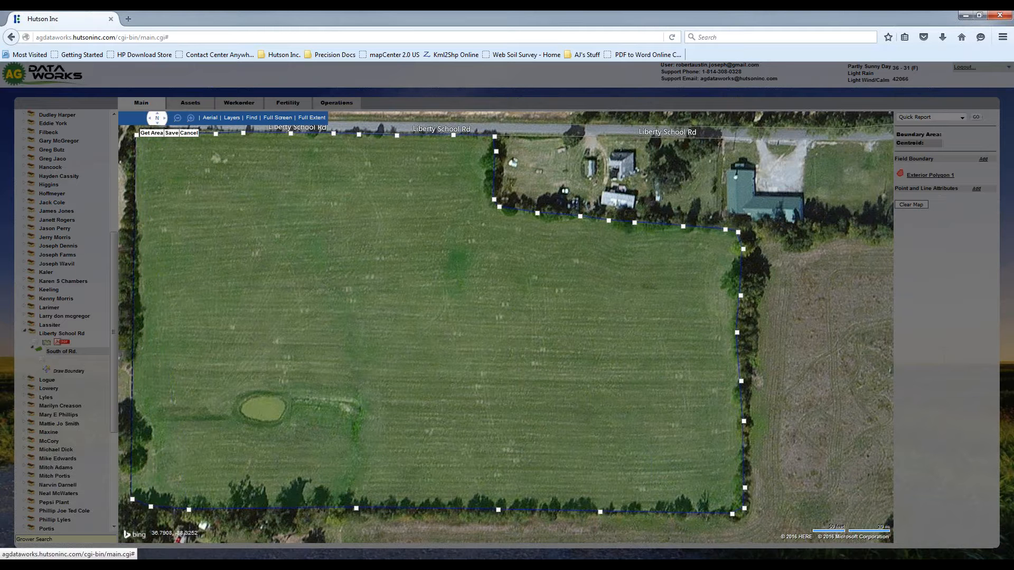
# - Trace the west edge north along the tree line and finish the exterior polygon near its starting corner
pyautogui.click(129, 382)
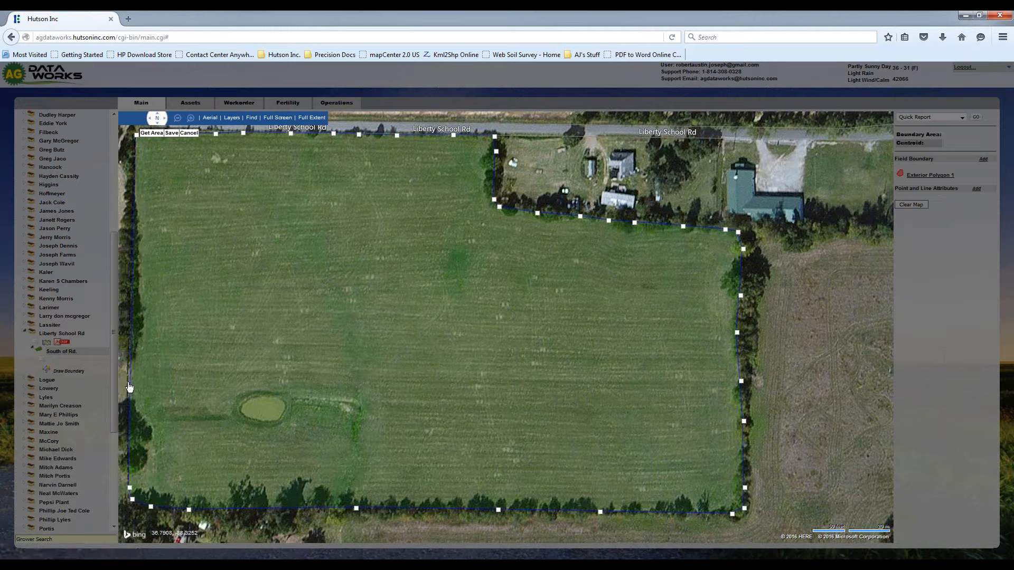
pyautogui.click(133, 302)
pyautogui.rightClick(136, 164)
pyautogui.click(150, 212)
# - Calculate the polygon's area and save the South of Rd. field boundary
pyautogui.click(151, 134)
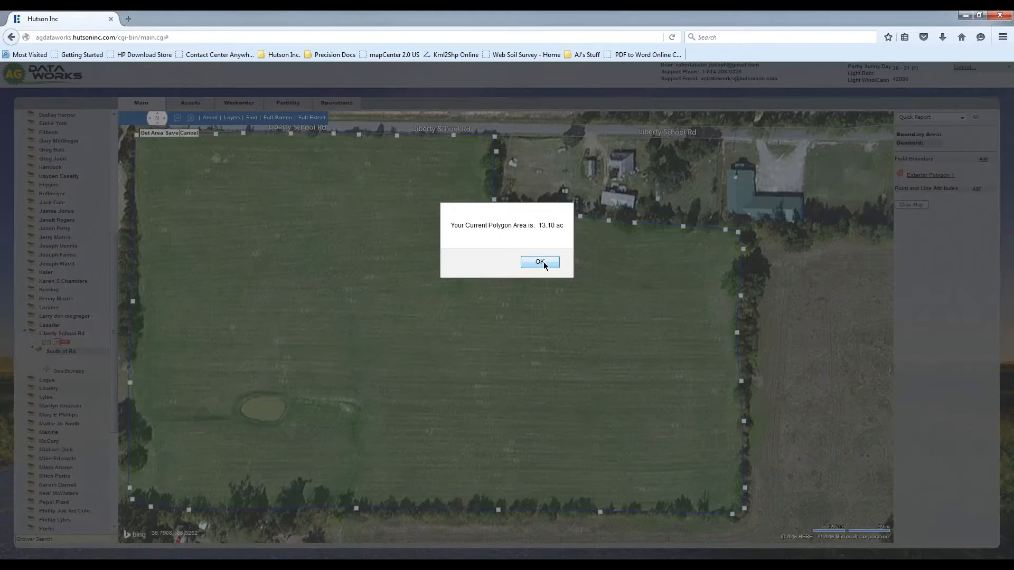
pyautogui.click(539, 262)
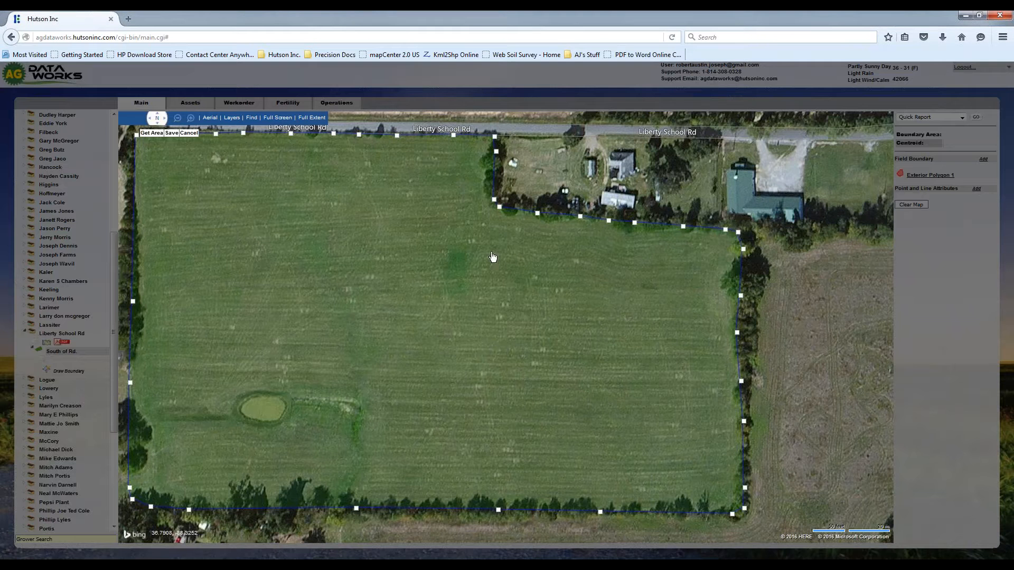
pyautogui.click(172, 134)
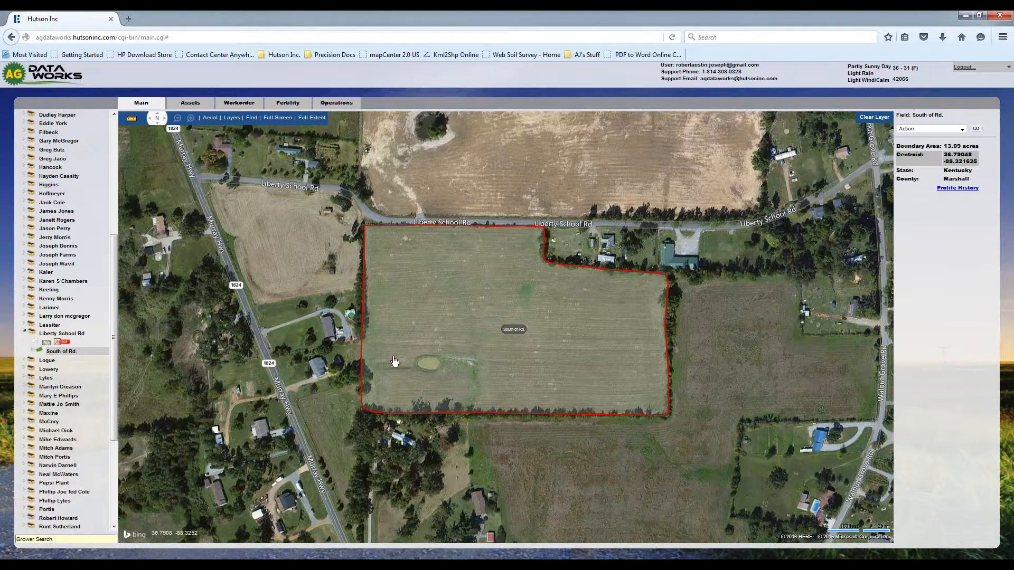
# - Open the South of Rd. field's boundary and add an interior polygon to Exterior Polygon 1
pyautogui.click(64, 352)
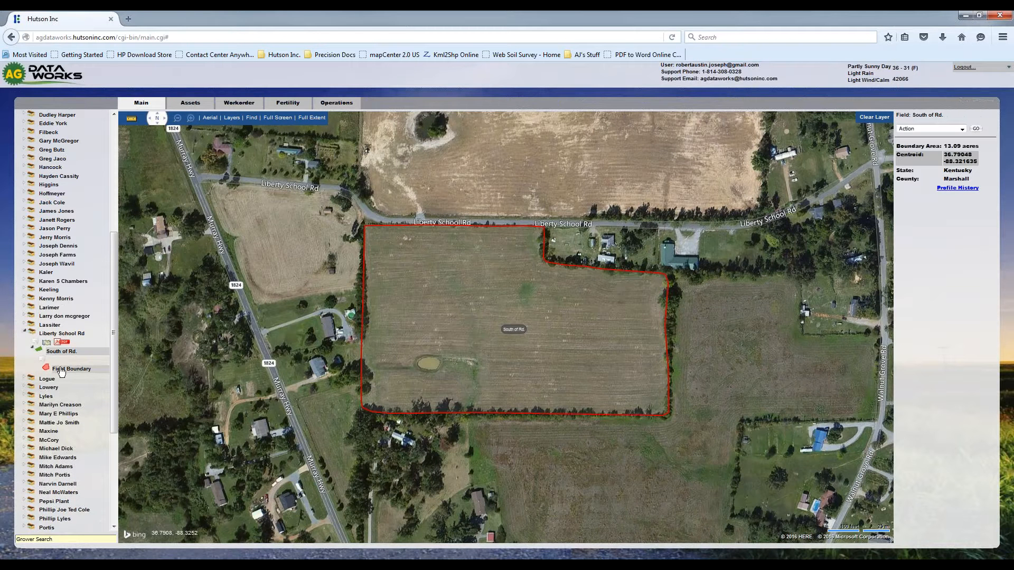
pyautogui.click(71, 370)
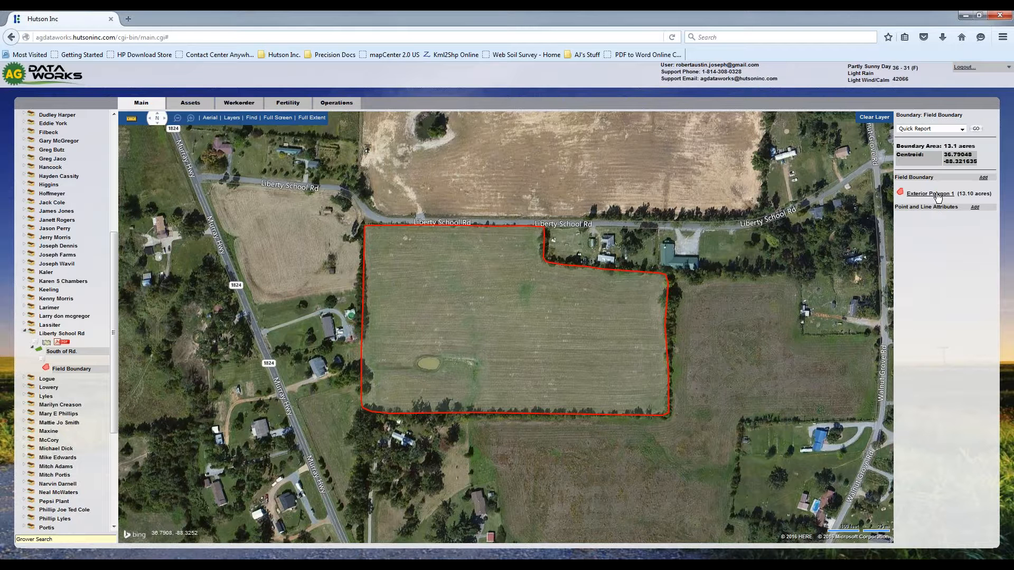
pyautogui.click(938, 195)
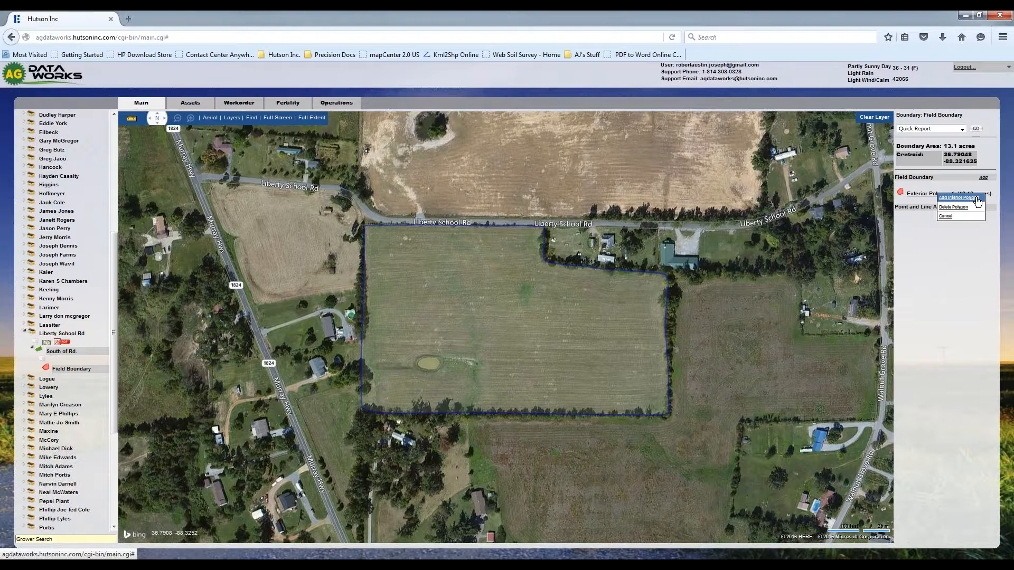
pyautogui.click(959, 197)
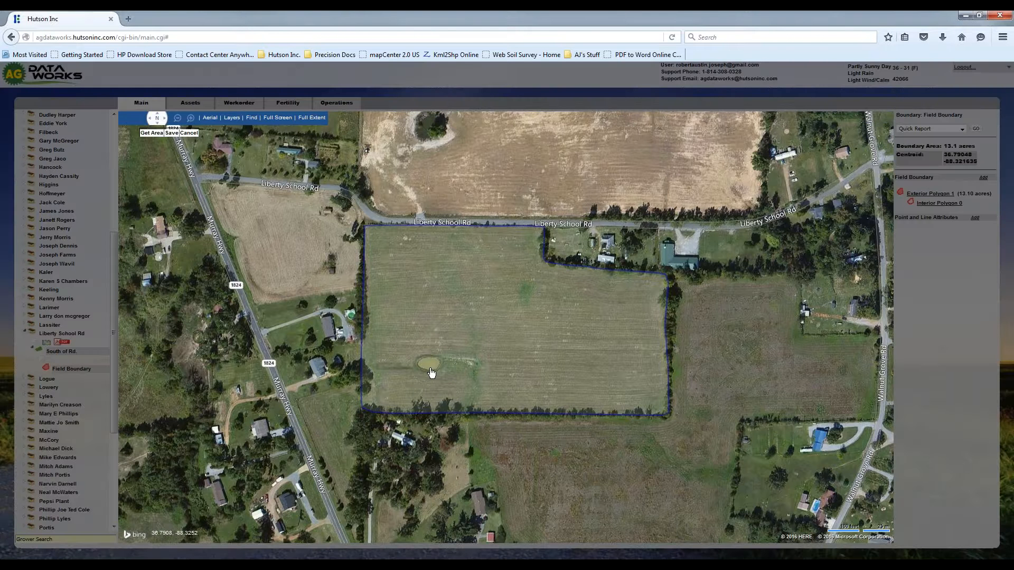
# - Start the interior polygon at the pond's northwest side and trace around its north bank to the east side
pyautogui.scroll(3, 432, 373)
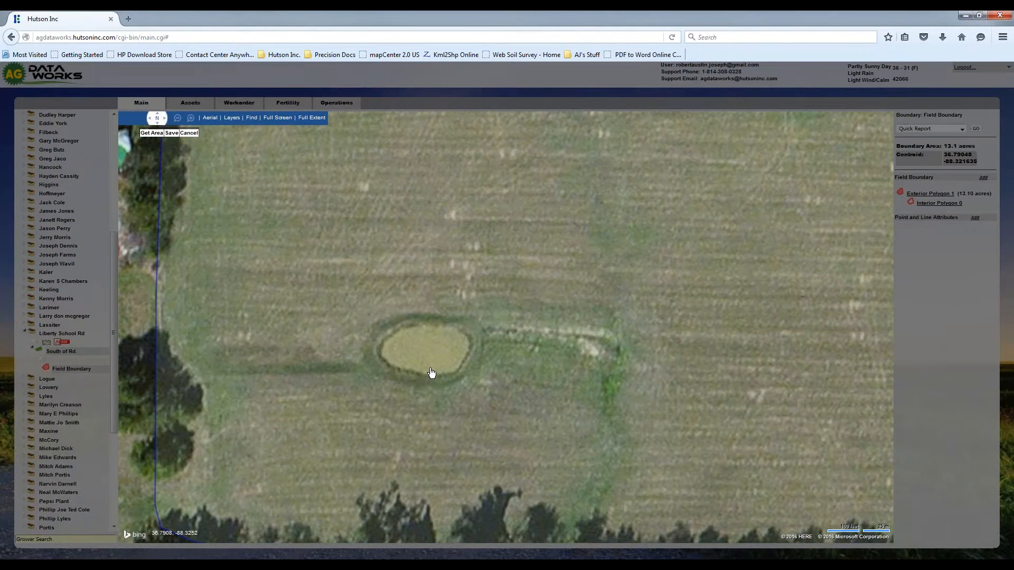
pyautogui.click(379, 337)
pyautogui.click(389, 328)
pyautogui.click(406, 320)
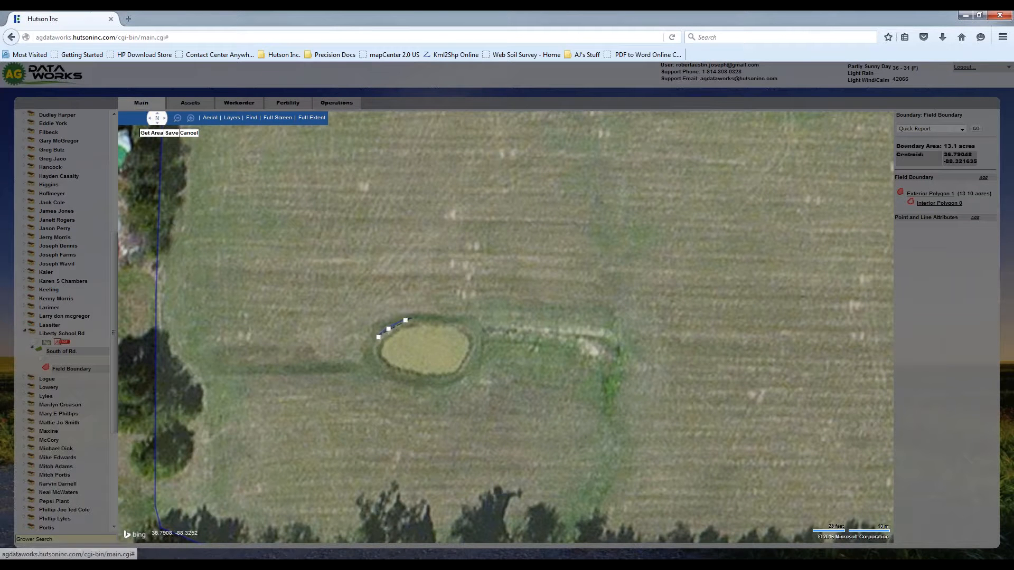
pyautogui.click(428, 318)
pyautogui.click(462, 320)
pyautogui.click(479, 324)
pyautogui.click(485, 335)
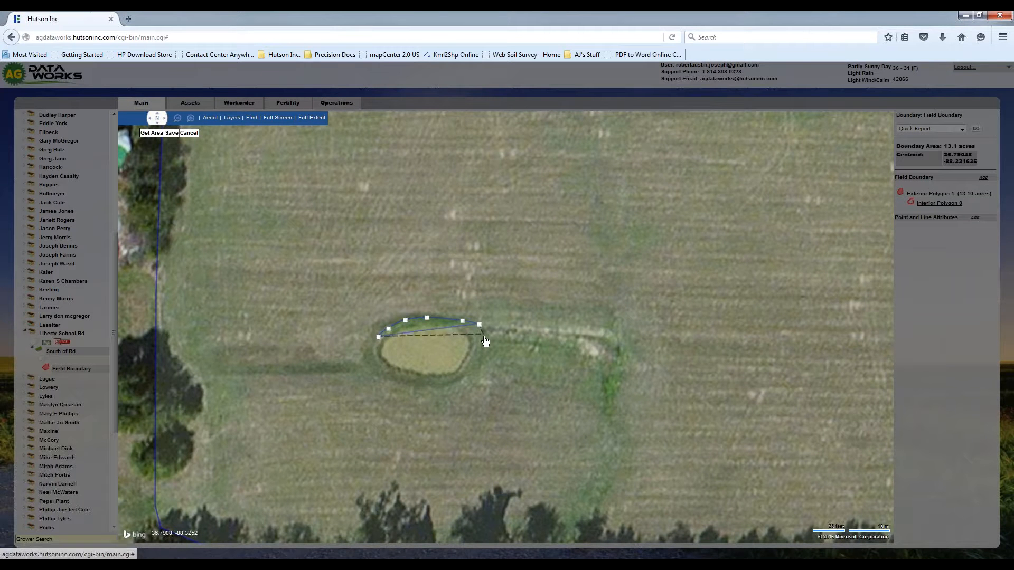
# - Continue the interior polygon down the pond's east side and around its south bank to the west side
pyautogui.click(483, 355)
pyautogui.click(473, 372)
pyautogui.click(458, 385)
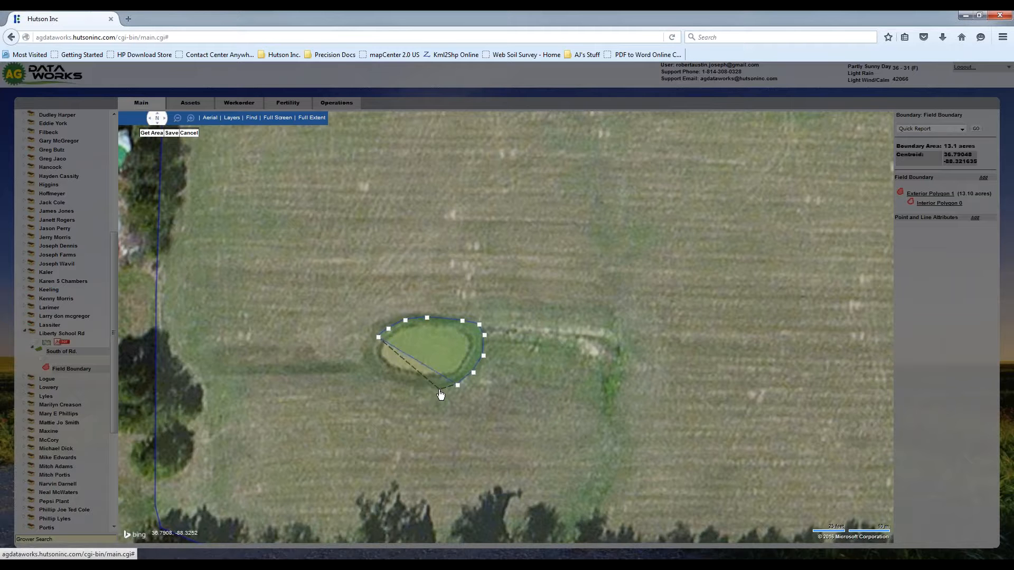
pyautogui.click(440, 391)
pyautogui.click(418, 391)
pyautogui.click(380, 382)
pyautogui.click(369, 369)
pyautogui.click(362, 357)
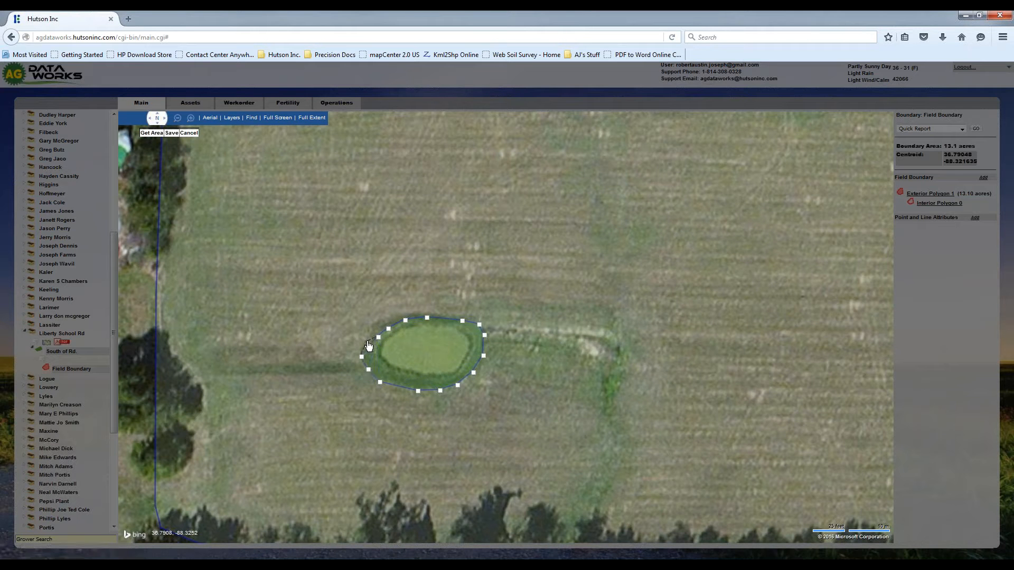
# - Finish the interior polygon around the pond and save the boundary
pyautogui.rightClick(368, 342)
pyautogui.click(382, 388)
pyautogui.click(172, 134)
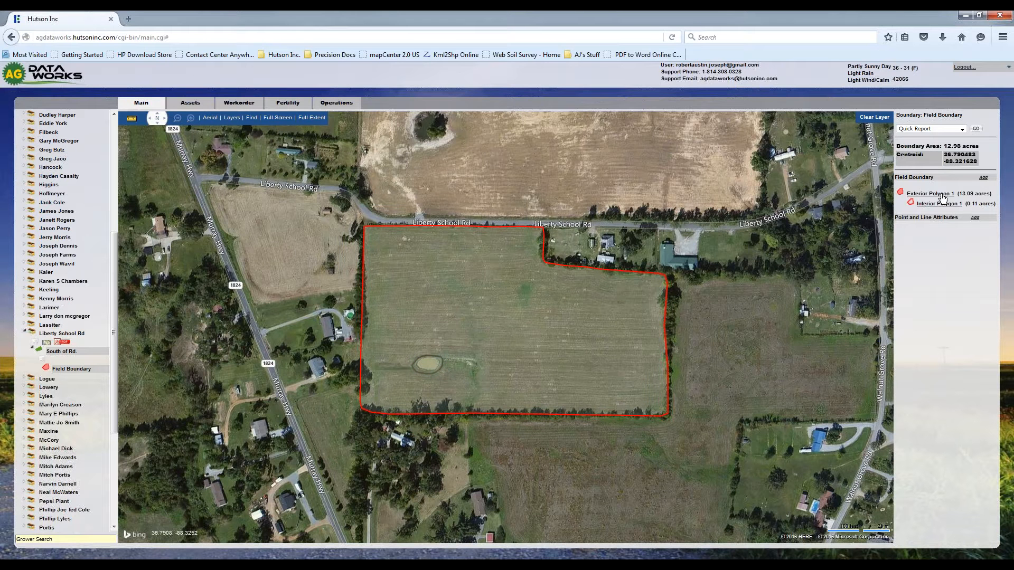
# - Add a second exterior polygon and trace the neighboring east field's north edge along the tree line from its northwest corner
pyautogui.click(983, 178)
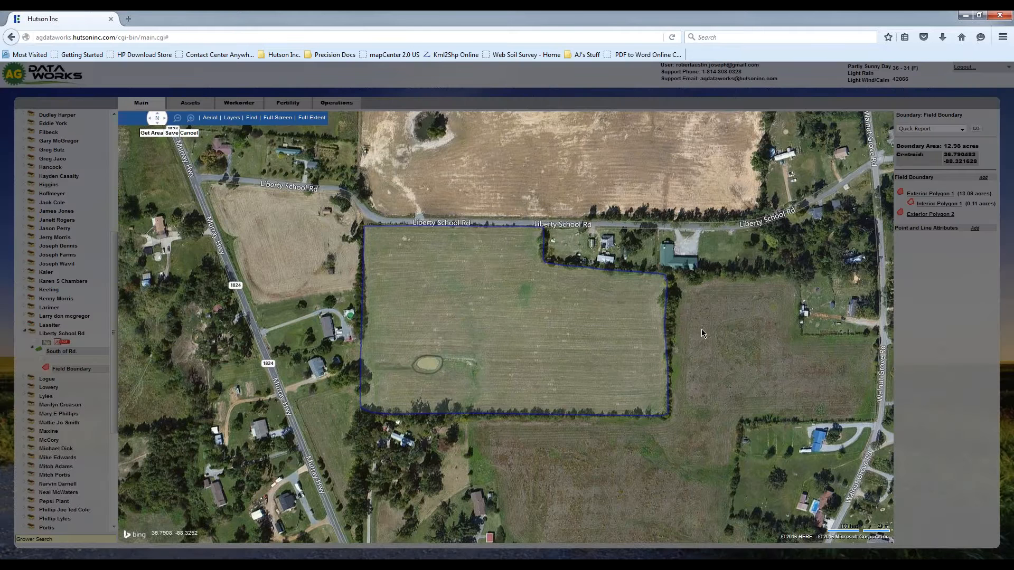
pyautogui.press('Right')
pyautogui.press('Right')
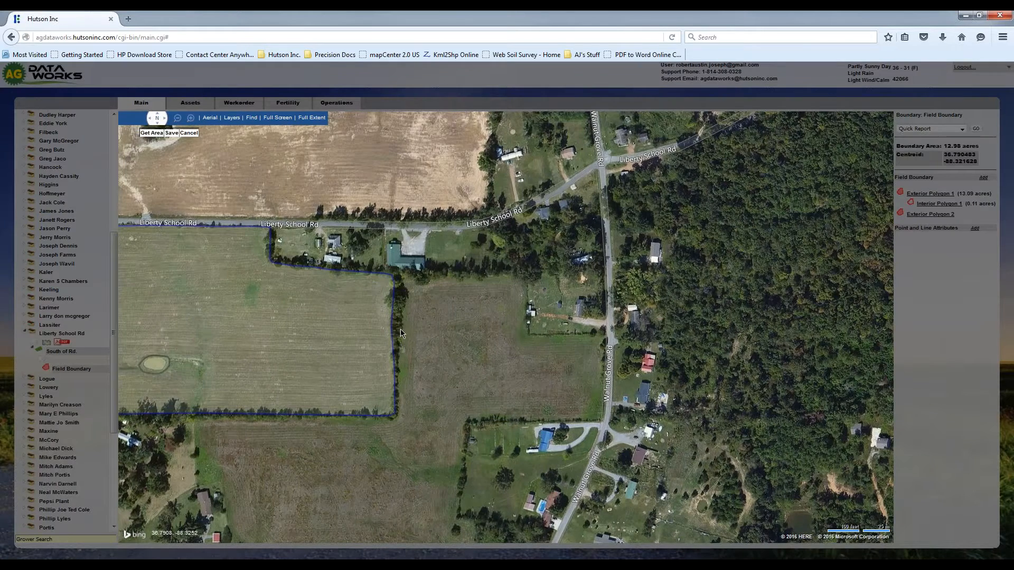
pyautogui.scroll(2, 400, 334)
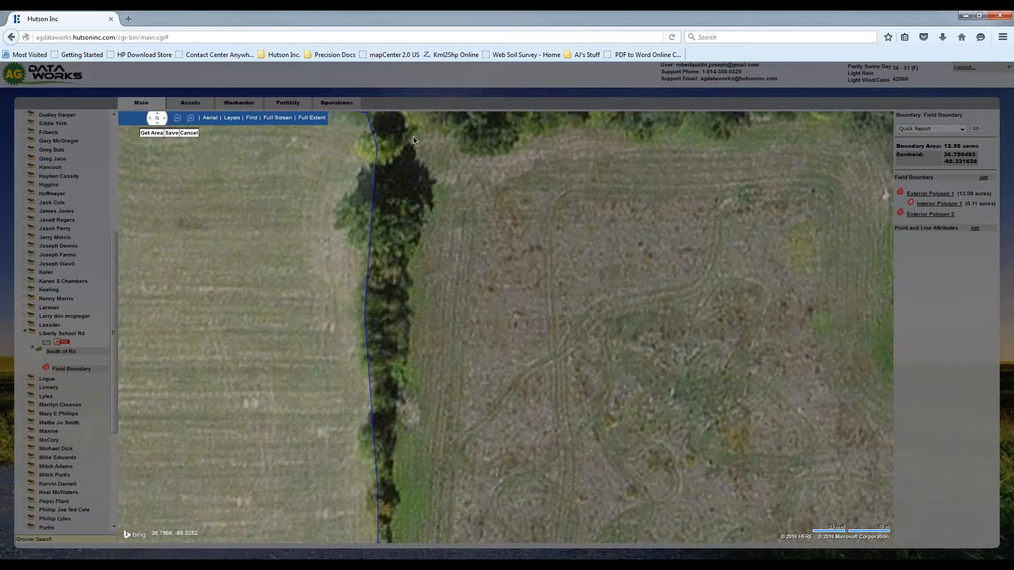
pyautogui.moveTo(416, 138); pyautogui.dragTo(408, 201)
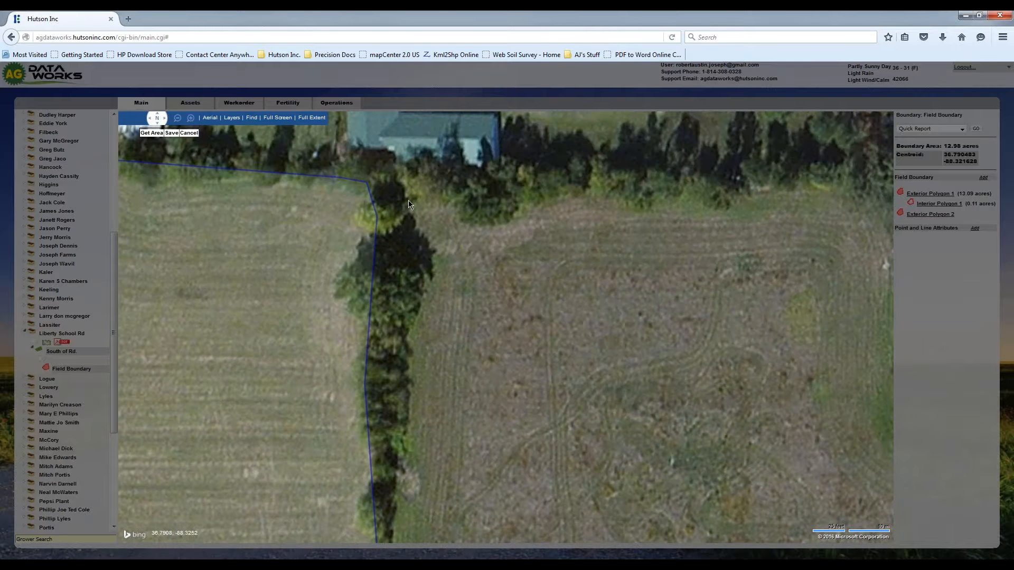
pyautogui.press('Right')
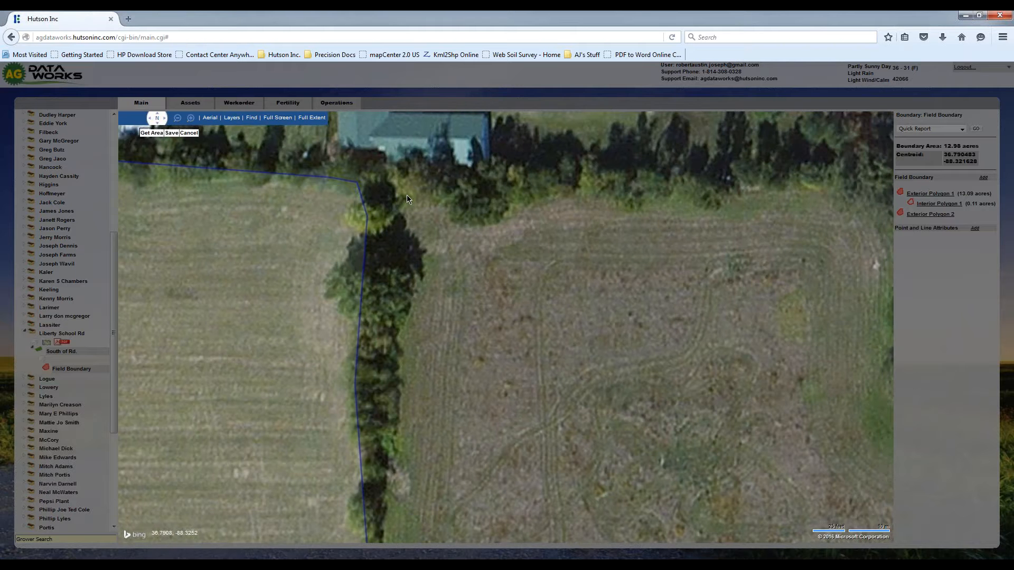
pyautogui.click(285, 199)
pyautogui.click(325, 198)
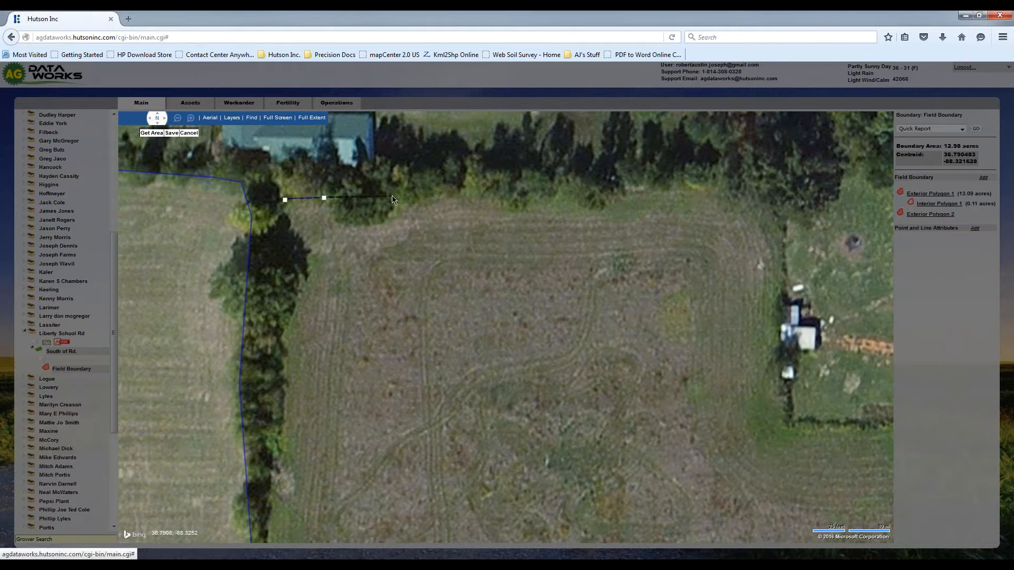
pyautogui.click(393, 196)
pyautogui.click(483, 193)
pyautogui.click(564, 186)
pyautogui.click(689, 182)
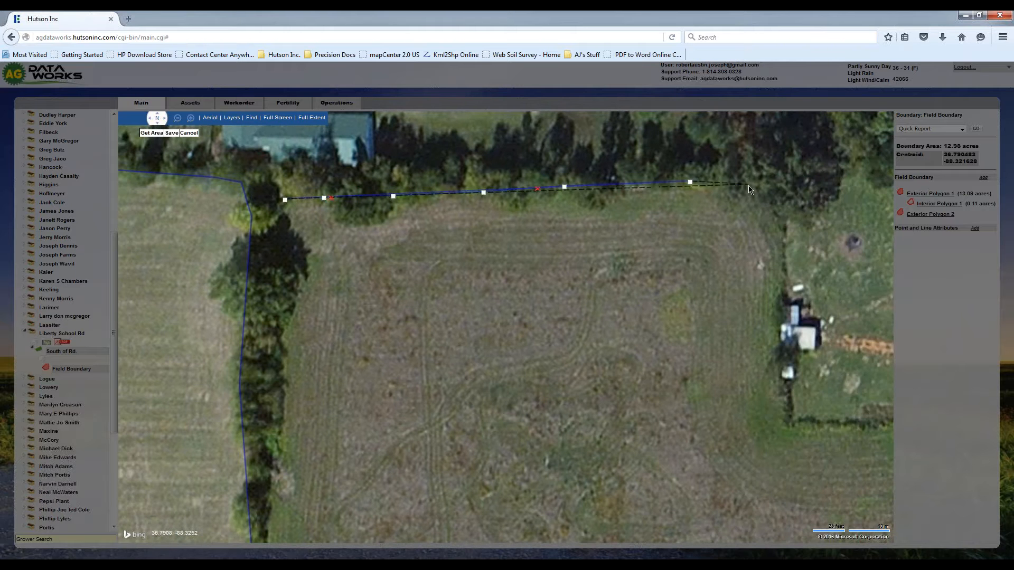
# - Round the east field's northeast corner and trace south along the house lot's west fence to the lot's southwest corner
pyautogui.click(749, 187)
pyautogui.click(780, 211)
pyautogui.click(785, 251)
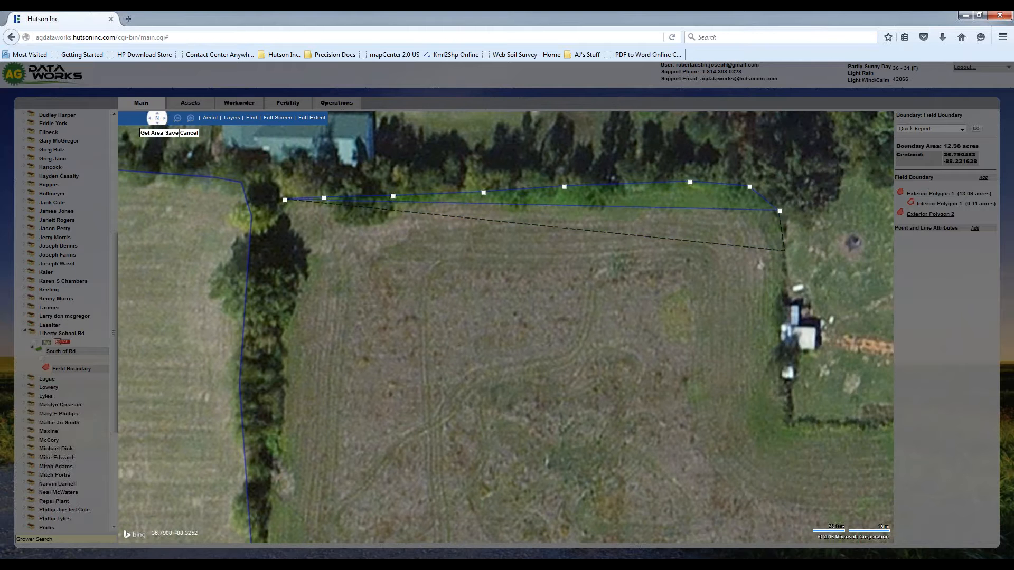
pyautogui.click(783, 338)
pyautogui.click(786, 396)
pyautogui.click(790, 425)
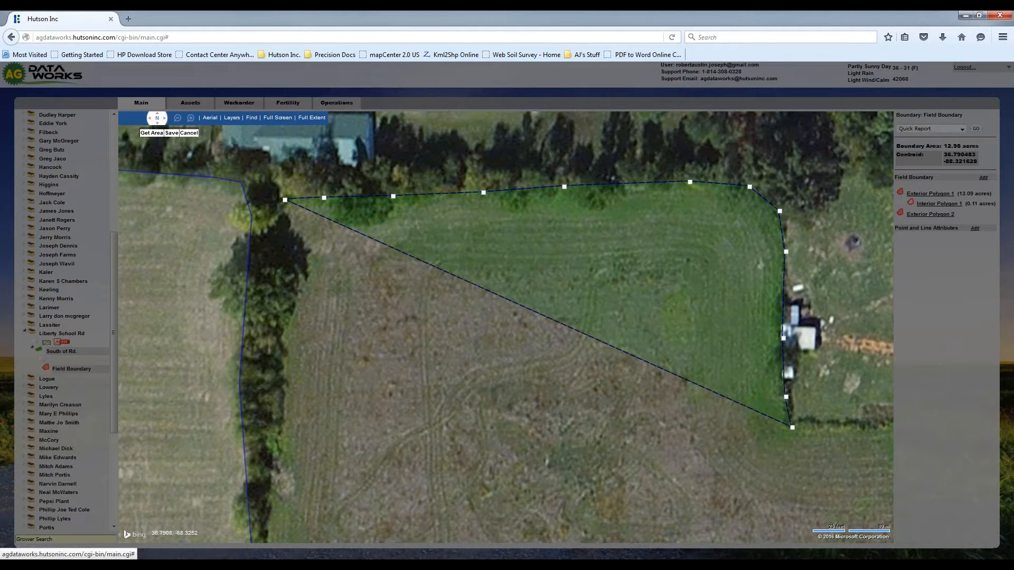
# - Trace the east field polygon east along the house lot's south fence to the corner at Walnut Grove Rd
pyautogui.scroll(-1, 791, 426)
pyautogui.moveTo(792, 427); pyautogui.dragTo(639, 427)
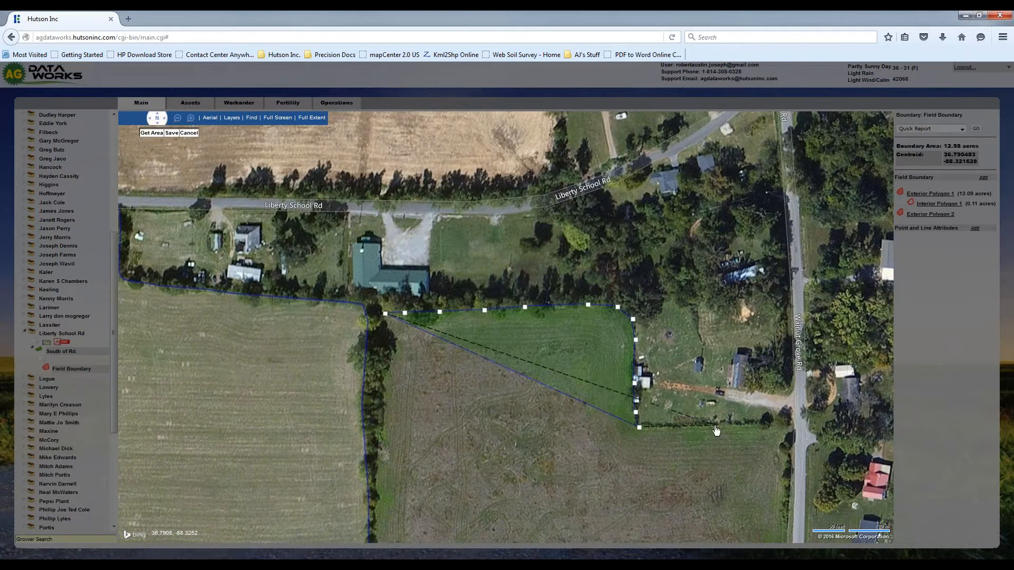
pyautogui.click(716, 426)
pyautogui.click(777, 425)
pyautogui.click(785, 430)
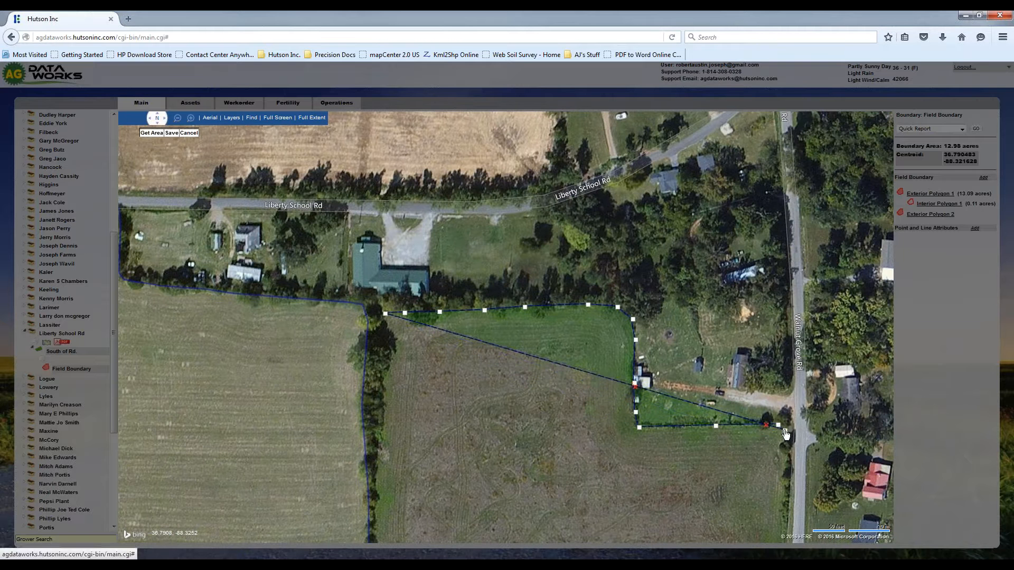
# - Continue the polygon south along Walnut Grove Rd and round the corner at the blue-roofed house's driveway
pyautogui.moveTo(785, 438); pyautogui.dragTo(785, 436)
pyautogui.press('Down')
pyautogui.click(785, 342)
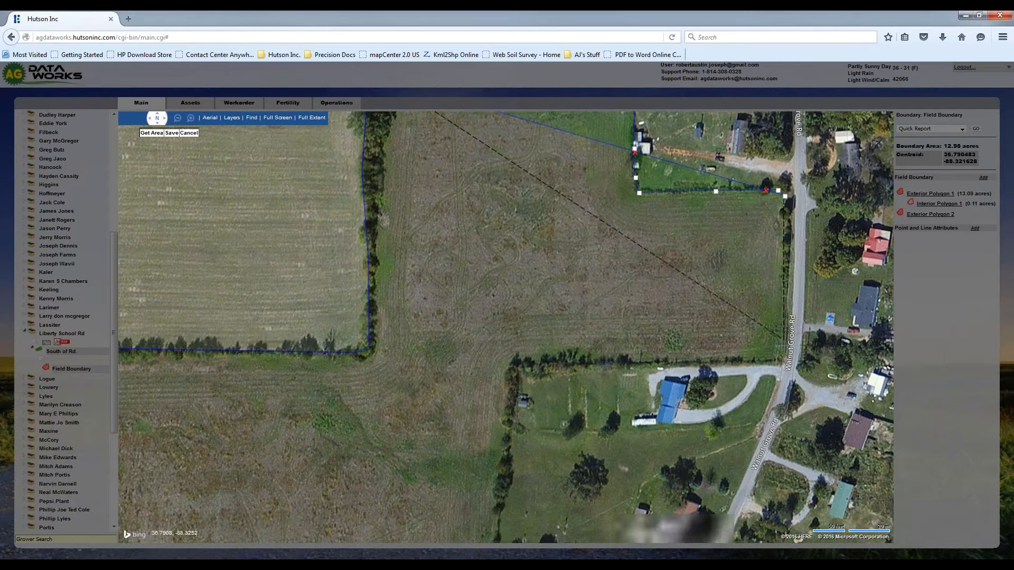
pyautogui.click(786, 358)
pyautogui.click(774, 363)
# - Trace the polygon west along the tree line north of the blue-roofed house to the lot's northwest corner
pyautogui.click(741, 362)
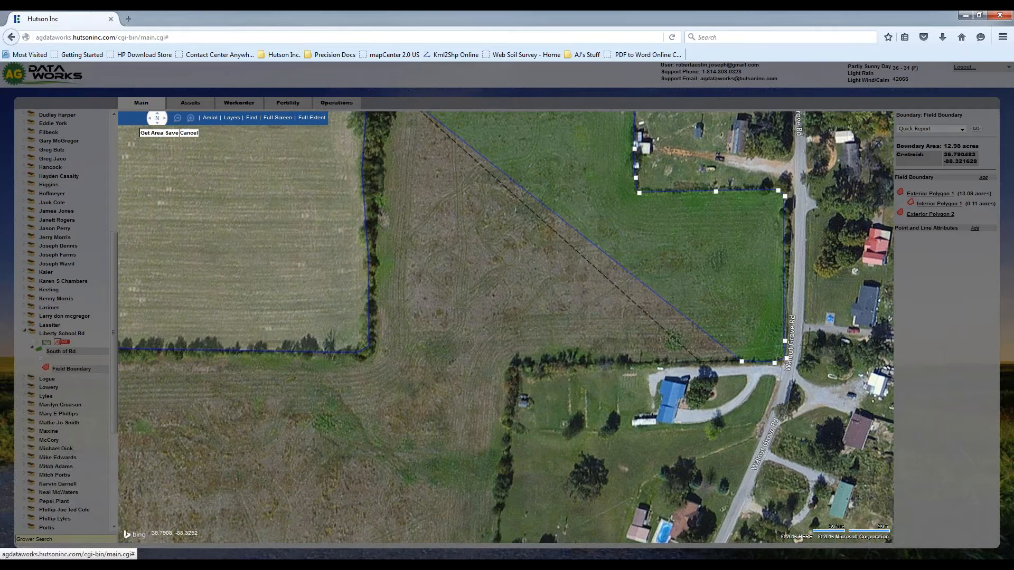
pyautogui.click(629, 363)
pyautogui.click(557, 360)
pyautogui.click(517, 366)
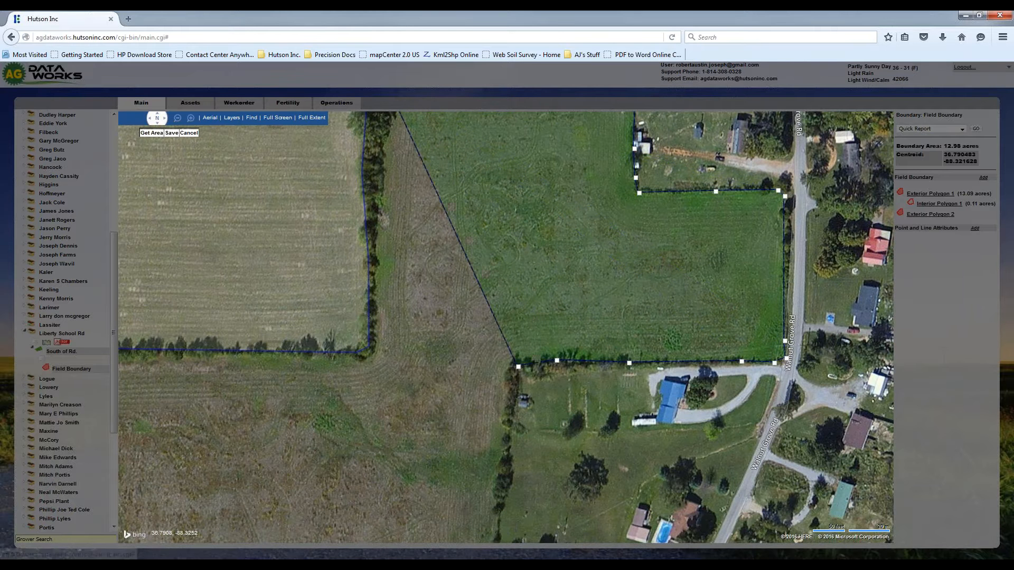
# - Continue the polygon south along the tree row west of the blue-roofed house's lot to the row's south end
pyautogui.click(506, 381)
pyautogui.click(506, 424)
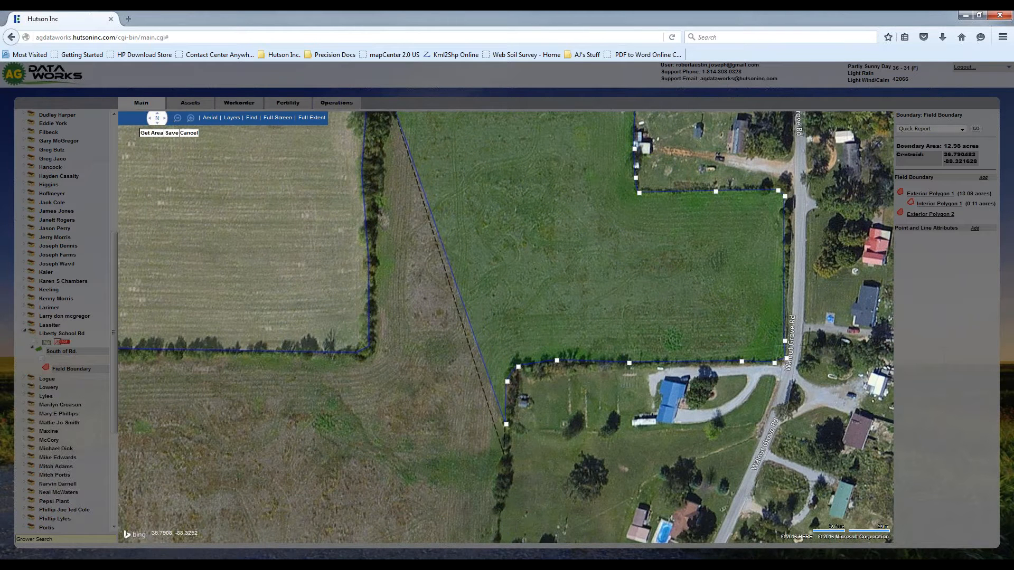
pyautogui.press('Down')
pyautogui.moveTo(504, 448); pyautogui.dragTo(504, 252)
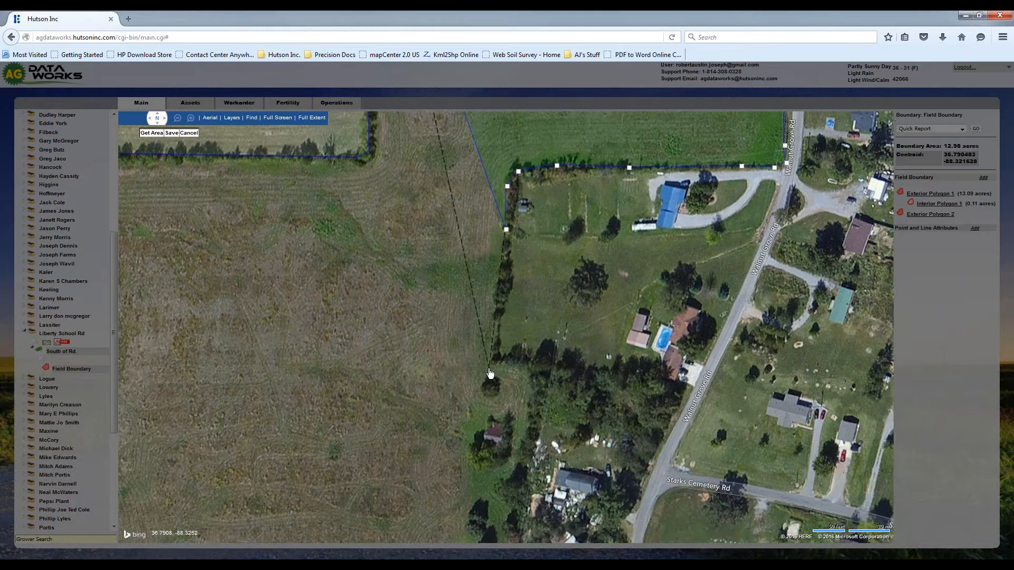
pyautogui.scroll(1, 488, 370)
pyautogui.click(498, 352)
# - Trace the polygon around the north and east sides of the grassy pocket to its south end beside the small shed
pyautogui.click(507, 360)
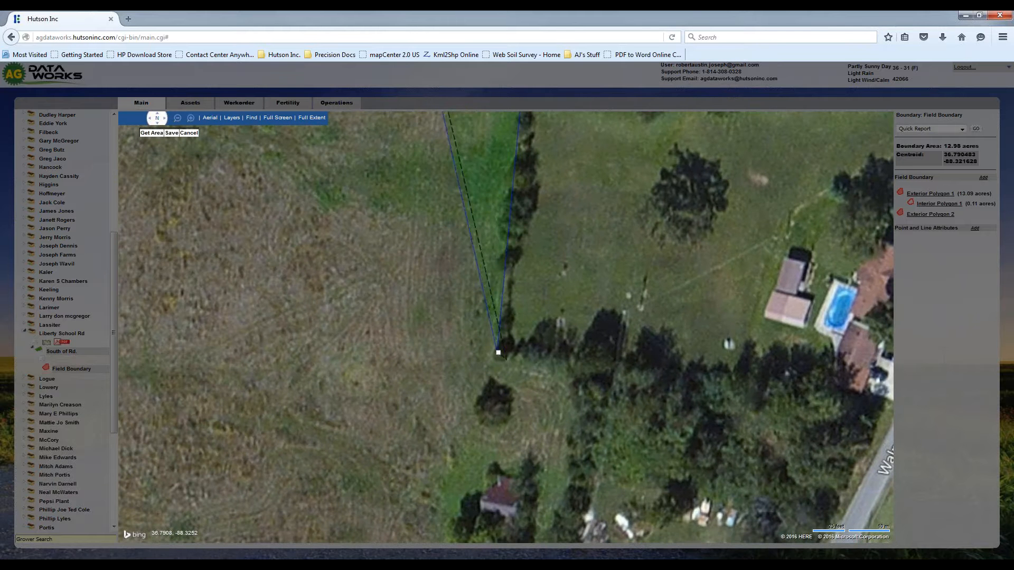
pyautogui.doubleClick(562, 368)
pyautogui.click(577, 378)
pyautogui.click(575, 412)
pyautogui.click(569, 471)
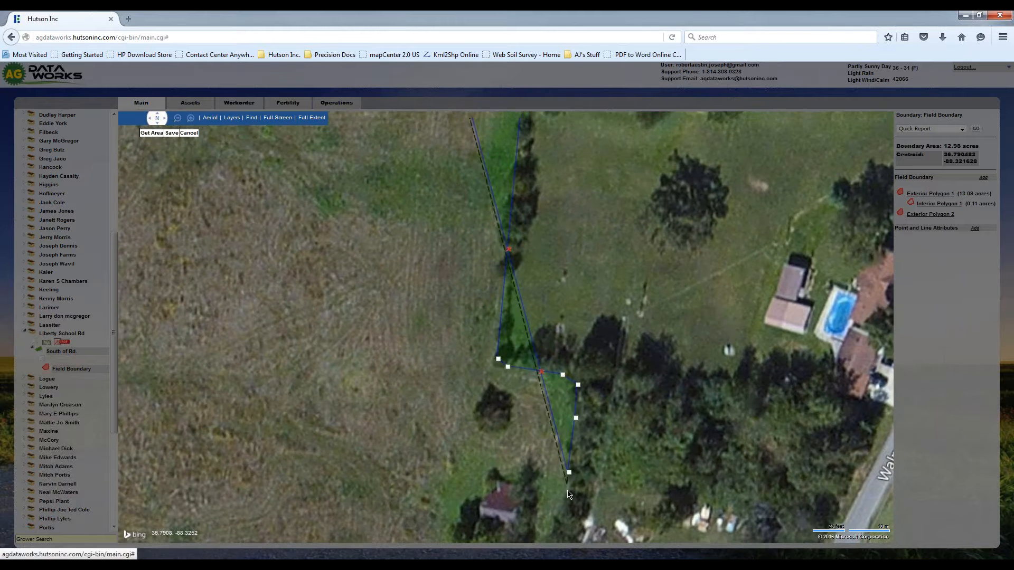
pyautogui.click(568, 503)
pyautogui.click(560, 528)
pyautogui.click(553, 534)
pyautogui.click(542, 535)
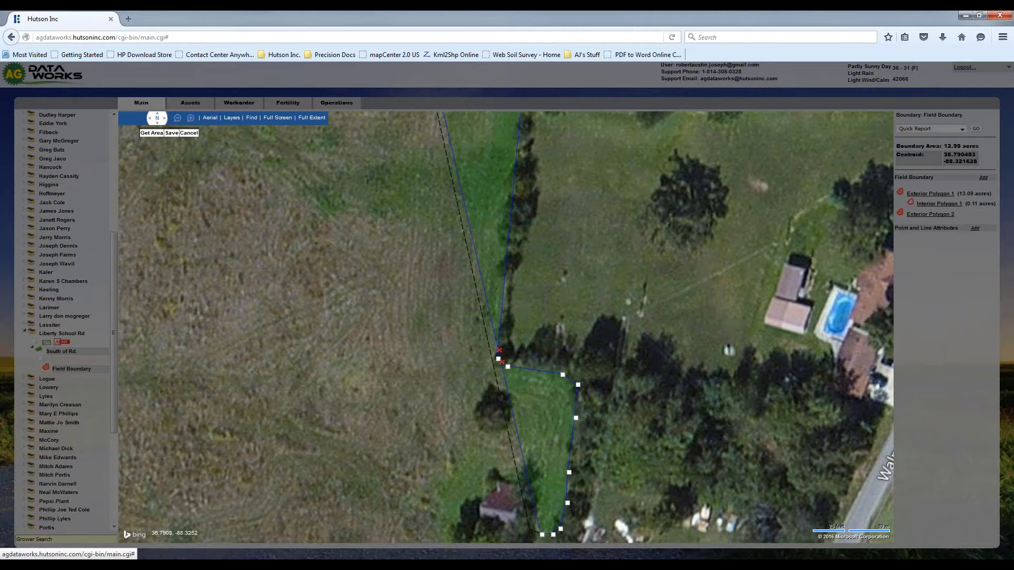
# - Carry the polygon around the east, north and west sides of the small shed, leaving the shed outside
pyautogui.click(531, 525)
pyautogui.click(536, 503)
pyautogui.click(526, 474)
pyautogui.click(496, 466)
pyautogui.click(475, 487)
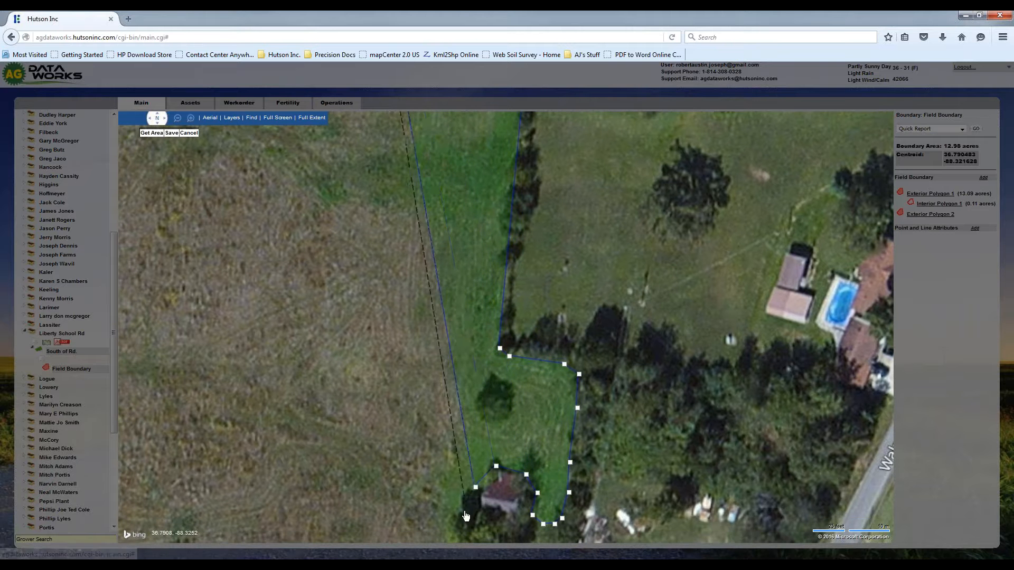
pyautogui.click(464, 519)
# - Continue the polygon south past the scattered trees below the shed to the north edge of the woods
pyautogui.press('Down')
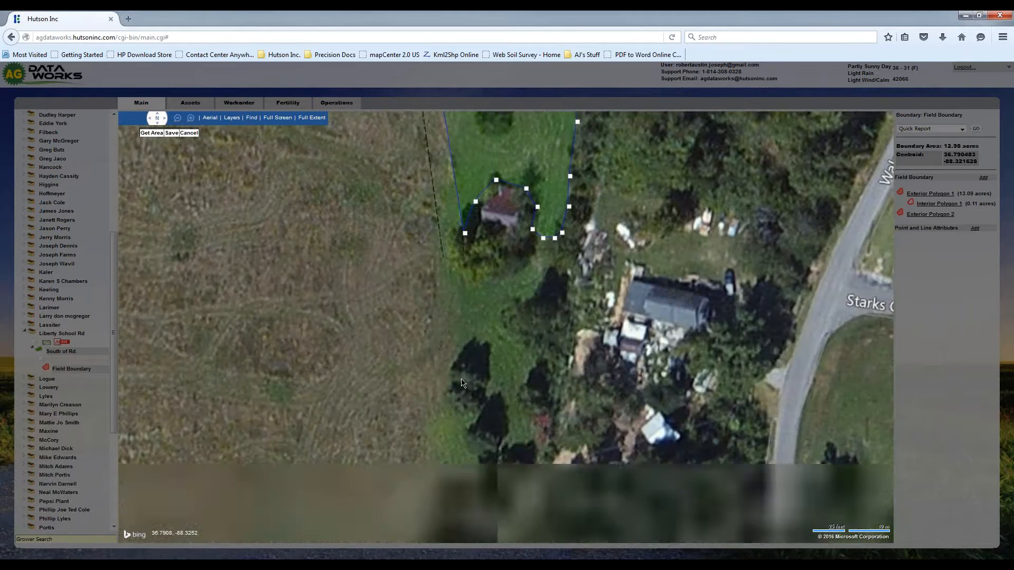
pyautogui.scroll(-1, 433, 328)
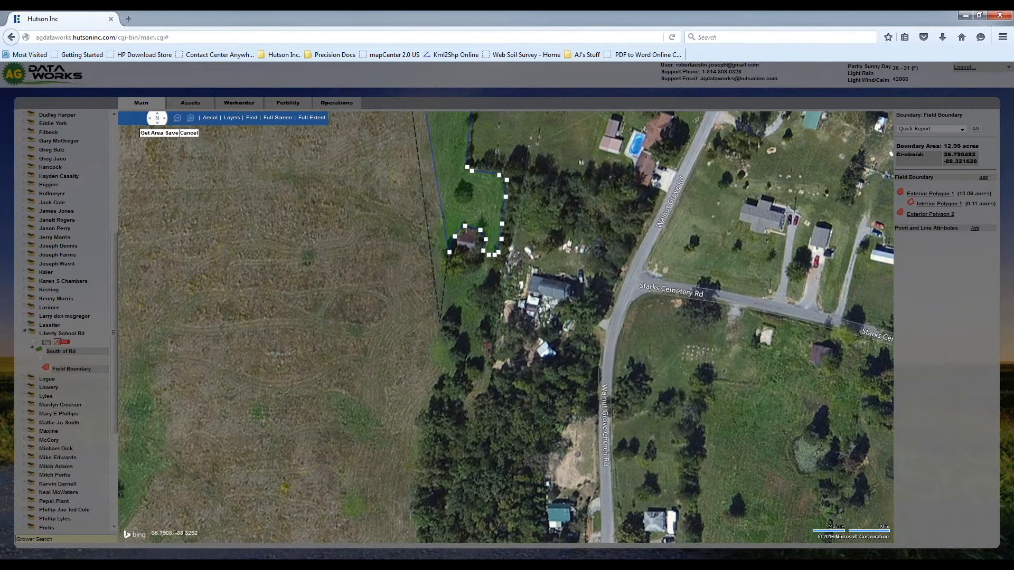
pyautogui.click(449, 344)
pyautogui.click(462, 367)
pyautogui.click(458, 382)
pyautogui.click(439, 395)
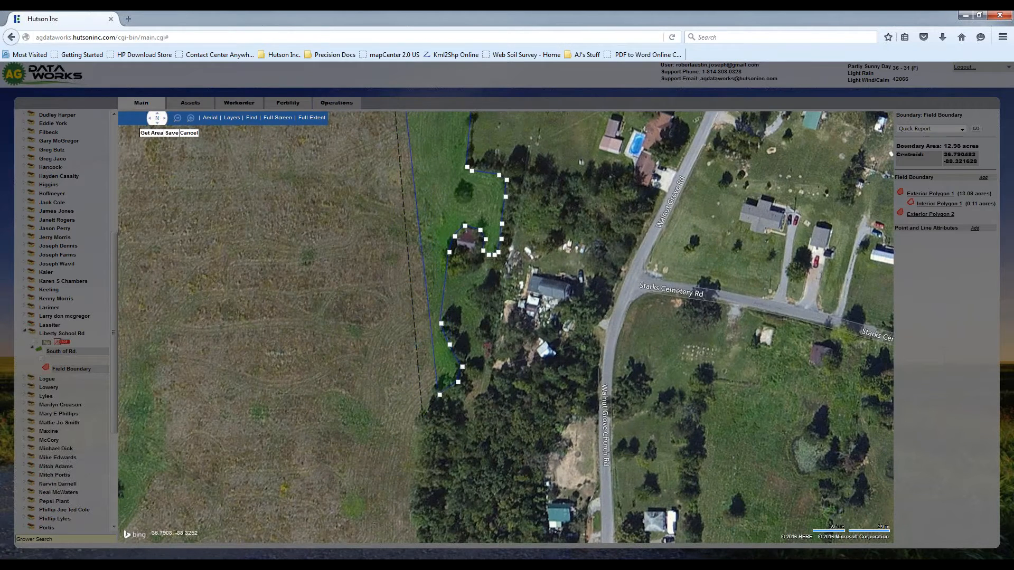
# - Trace the polygon south along the west edge of the woods to the bend near the field's southeast corner
pyautogui.click(424, 426)
pyautogui.click(416, 454)
pyautogui.click(414, 495)
pyautogui.press('Down')
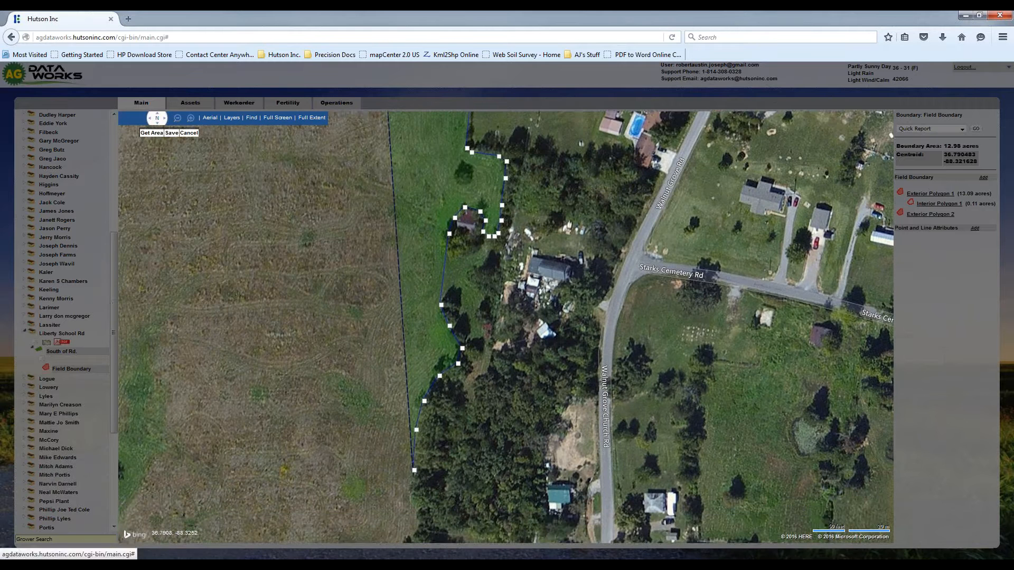
pyautogui.press('Down')
pyautogui.click(416, 293)
pyautogui.click(422, 313)
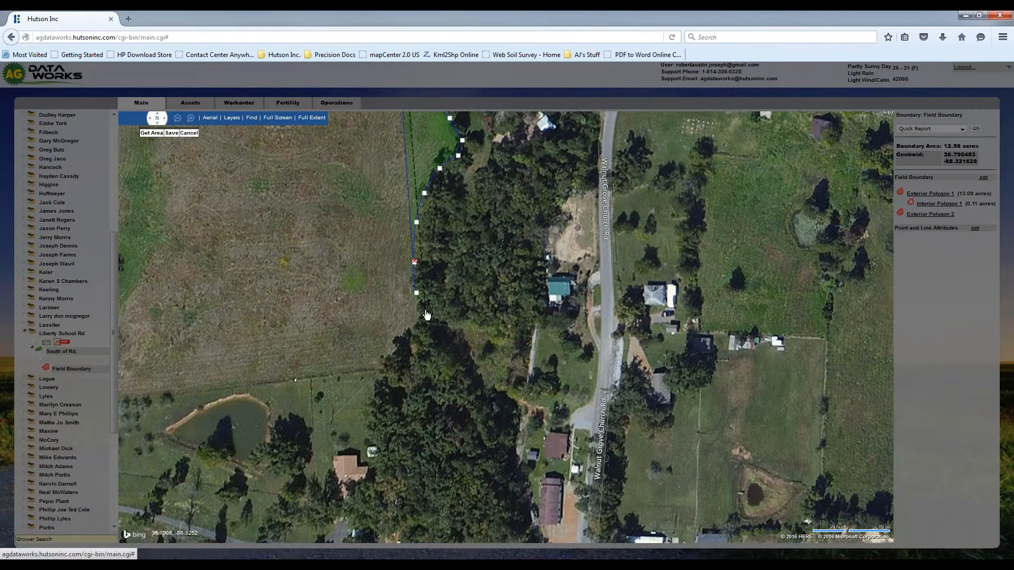
# - Round the field's southeast corner along the woods and start the polygon's south edge westward
pyautogui.click(415, 327)
pyautogui.click(394, 349)
pyautogui.click(389, 368)
pyautogui.click(349, 369)
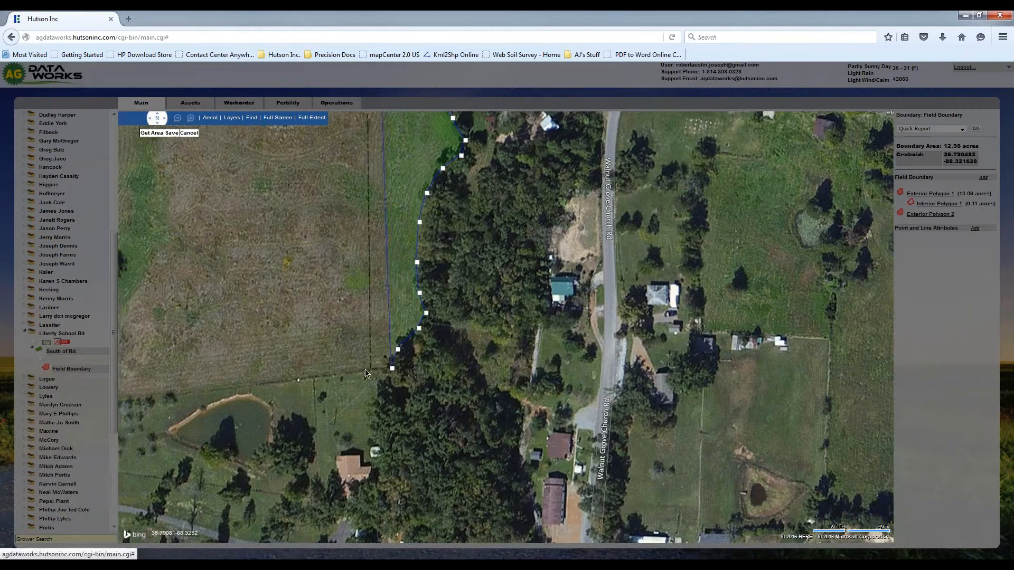
# - Trace the south edge west along the fence north of the pond to the field's southwest corner
pyautogui.press('Left')
pyautogui.click(400, 383)
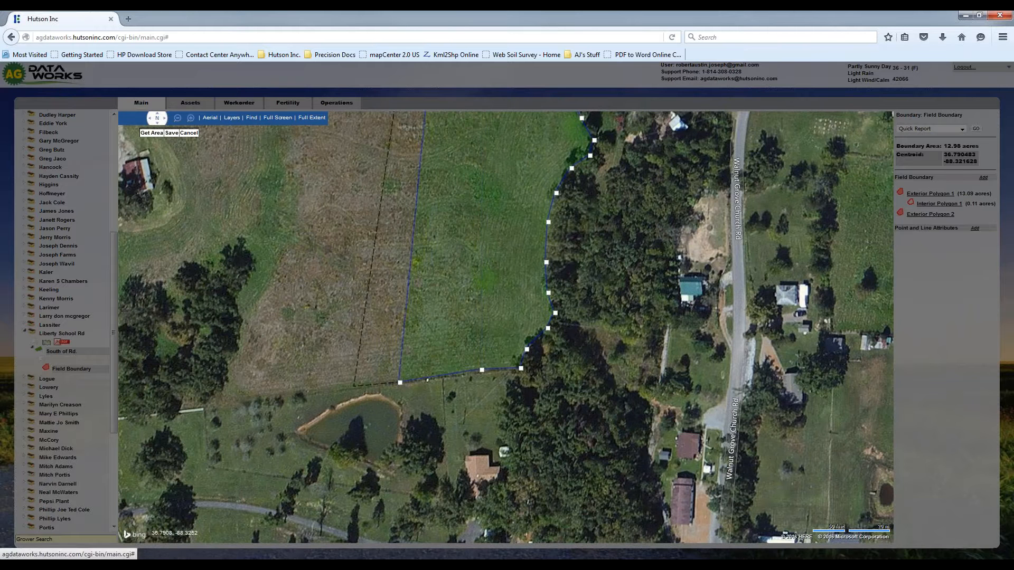
pyautogui.click(320, 395)
pyautogui.doubleClick(244, 405)
pyautogui.click(225, 402)
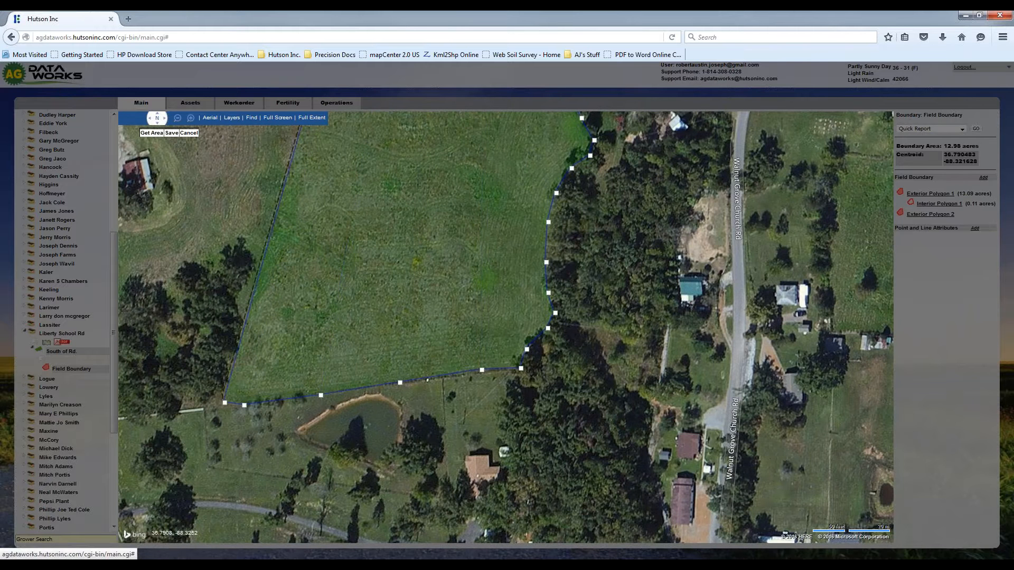
# - Trace the polygon north from the southwest corner along the east edge of the adjoining trees
pyautogui.click(221, 386)
pyautogui.click(231, 362)
pyautogui.click(243, 326)
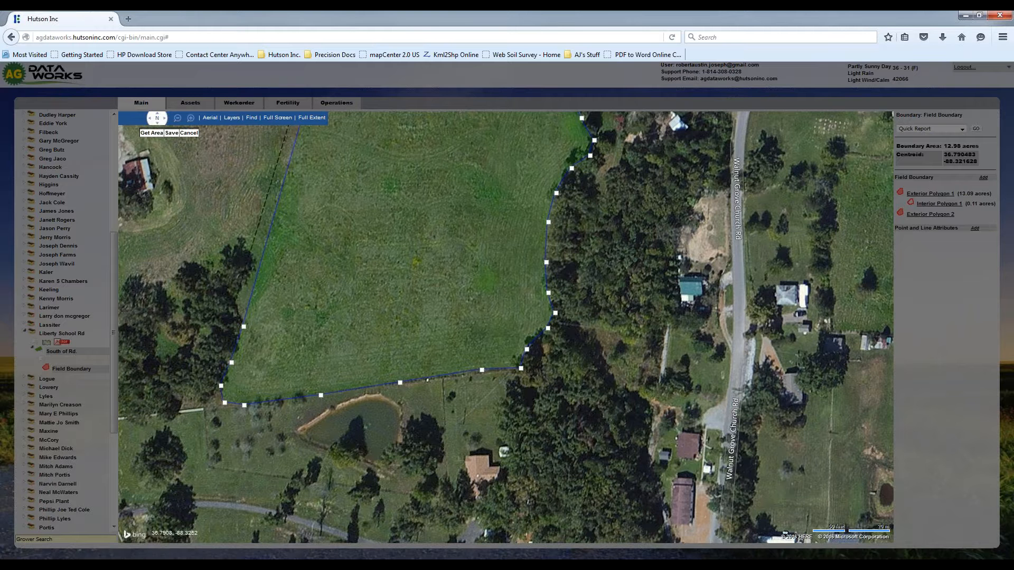
pyautogui.click(235, 308)
pyautogui.click(242, 293)
pyautogui.click(255, 277)
pyautogui.click(251, 262)
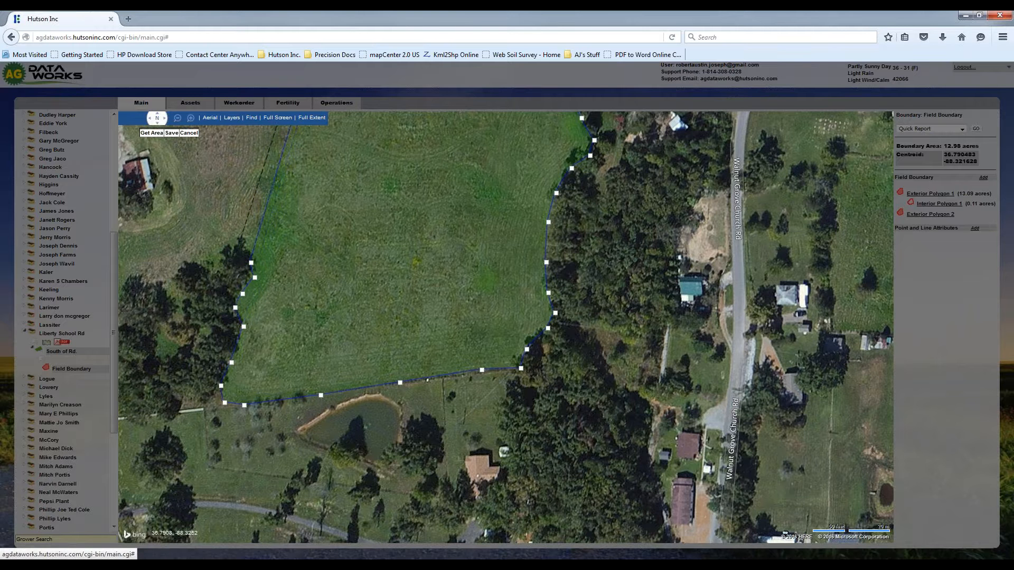
# - Follow the north edge of the southwest tree clump westward with the polygon
pyautogui.click(218, 258)
pyautogui.click(205, 266)
pyautogui.click(188, 275)
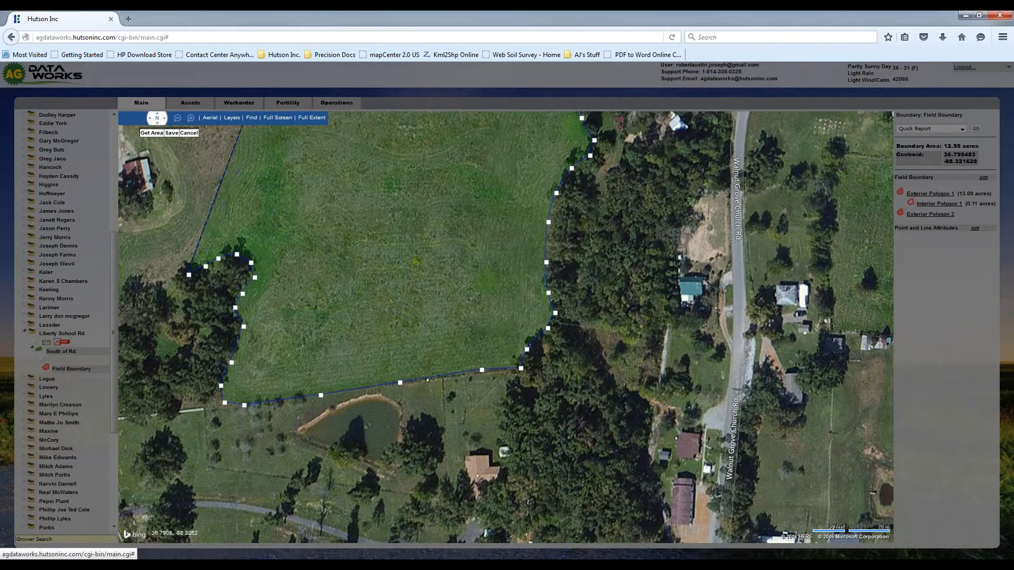
pyautogui.press('Left')
pyautogui.click(427, 286)
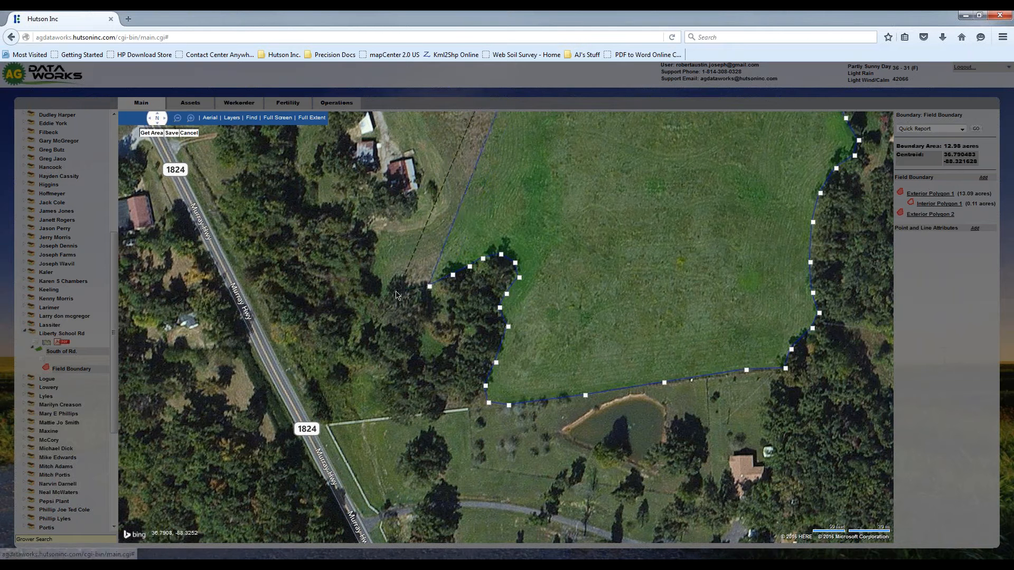
# - Carry the polygon around the southwest pocket of the field and up its west side toward the farm buildings
pyautogui.click(388, 292)
pyautogui.click(373, 296)
pyautogui.click(355, 284)
pyautogui.click(363, 251)
pyautogui.click(361, 227)
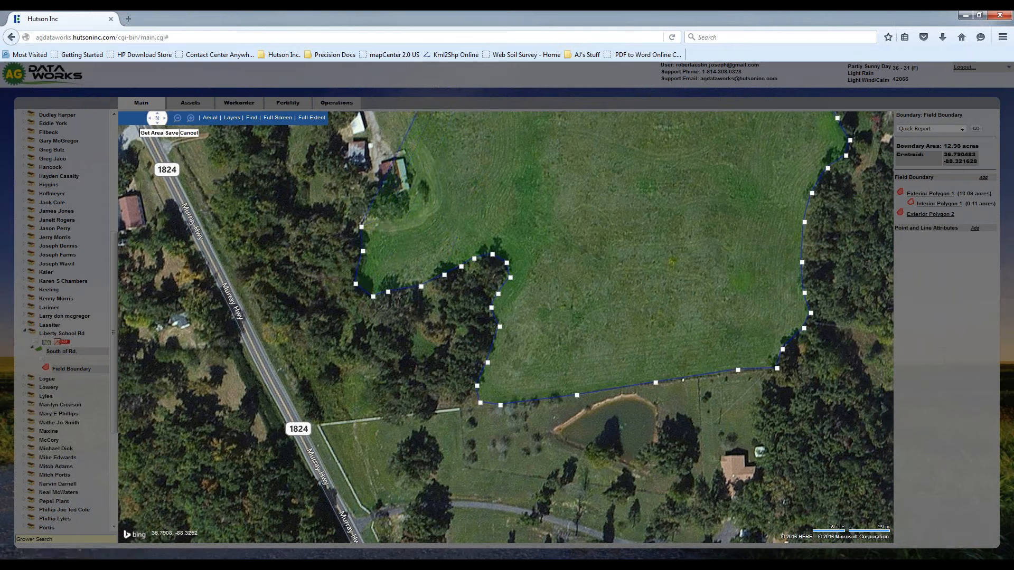
# - Trace the polygon around the south and east sides of the red-roofed farm buildings
pyautogui.click(383, 219)
pyautogui.click(409, 215)
pyautogui.click(427, 205)
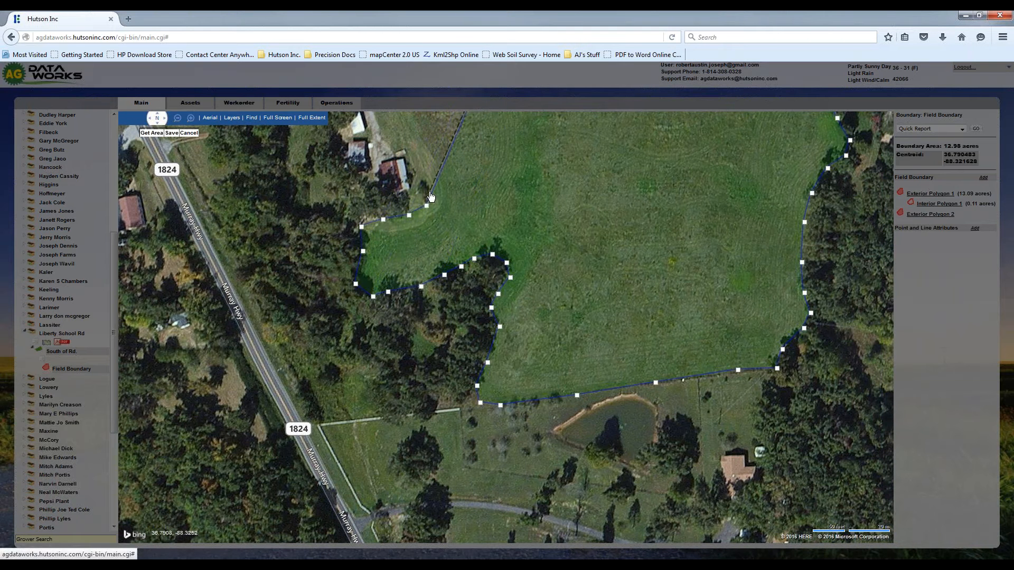
pyautogui.moveTo(430, 196); pyautogui.dragTo(430, 435)
pyautogui.click(431, 437)
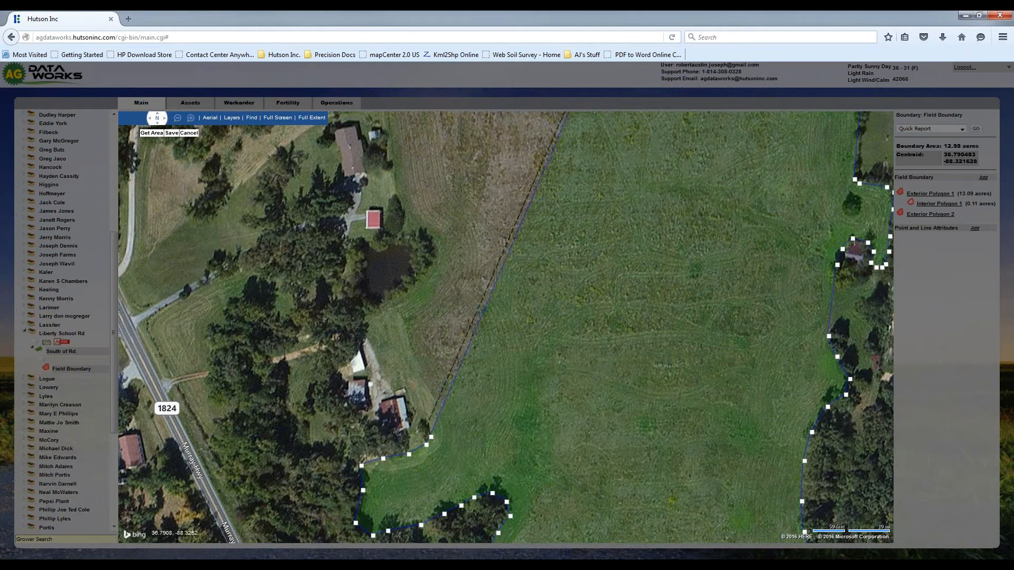
pyautogui.click(428, 422)
pyautogui.click(410, 395)
pyautogui.click(397, 378)
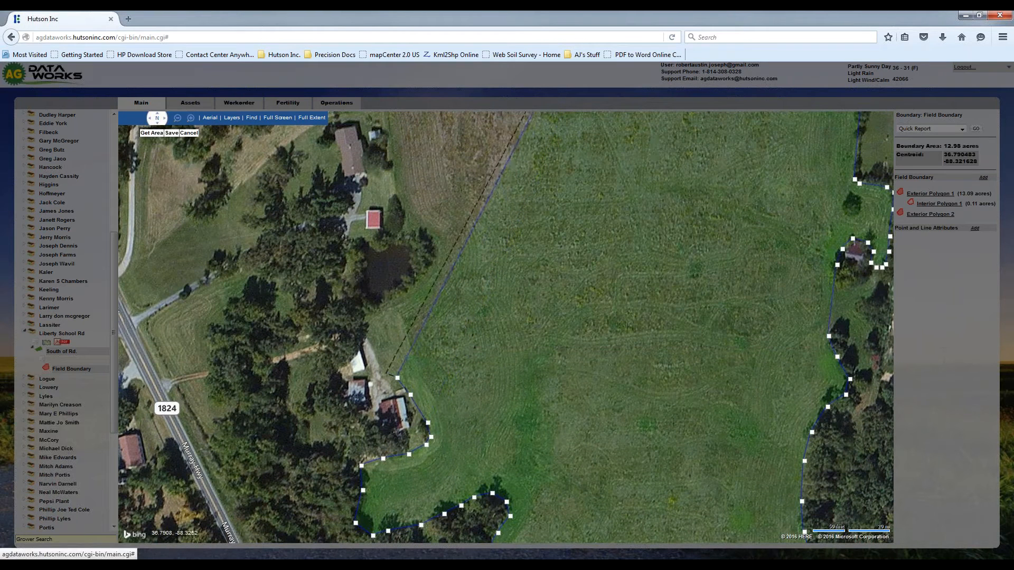
# - Continue the polygon northwest past the farm buildings and turn it east along the pond's south side
pyautogui.click(383, 369)
pyautogui.click(372, 338)
pyautogui.click(365, 317)
pyautogui.click(397, 305)
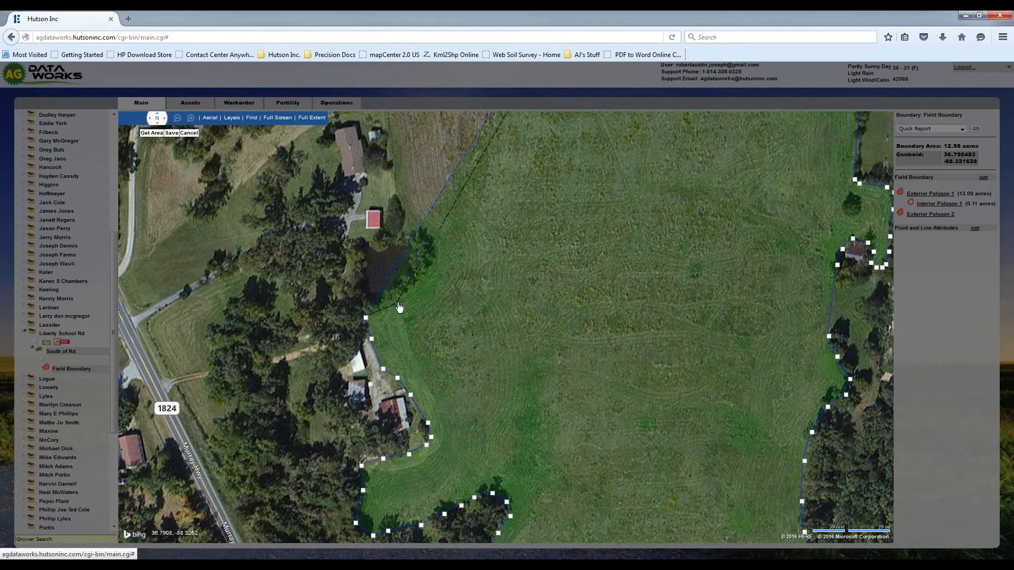
# - Trace the polygon around the trees on the pond's east and northeast sides, leaving the pond outside
pyautogui.click(428, 280)
pyautogui.click(438, 261)
pyautogui.click(434, 244)
pyautogui.click(423, 230)
pyautogui.click(401, 217)
# - Continue the polygon north along the field's west edge past the small red-roofed building and the long house
pyautogui.click(397, 188)
pyautogui.click(391, 154)
pyautogui.press('Up')
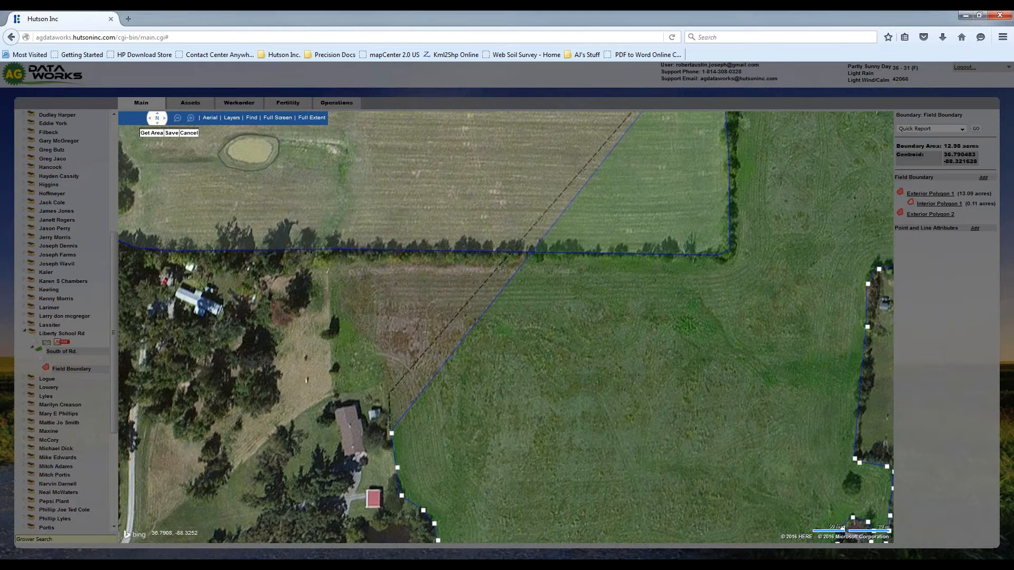
pyautogui.click(390, 401)
pyautogui.click(383, 371)
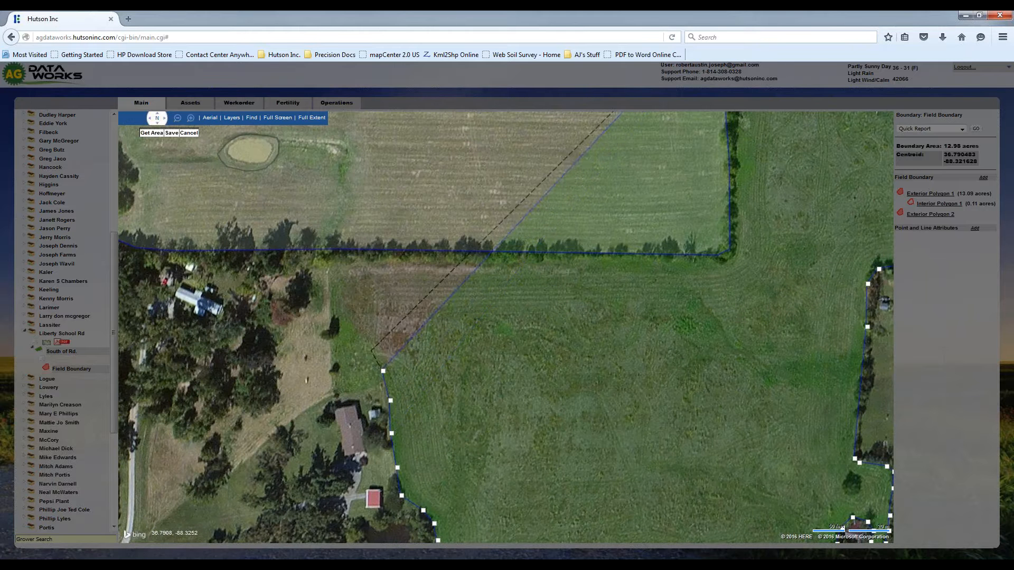
# - Trace the polygon northwest around the grassy bulge and north toward the tree line below the first field
pyautogui.click(374, 348)
pyautogui.click(355, 329)
pyautogui.click(337, 315)
pyautogui.click(329, 272)
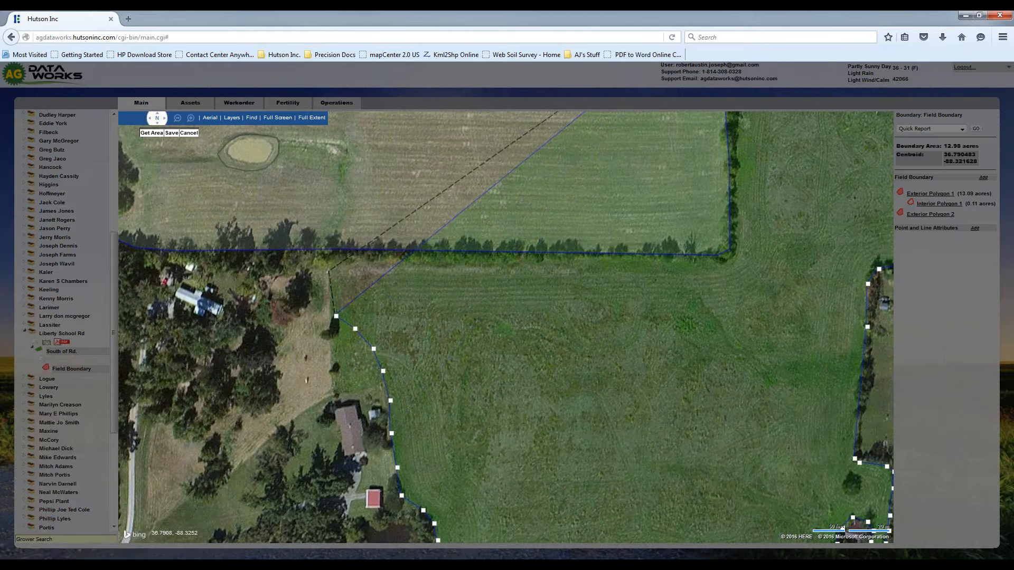
# - Trace the polygon east along the south side of the first field's tree line and around its southeast corner
pyautogui.click(335, 262)
pyautogui.click(365, 258)
pyautogui.click(579, 260)
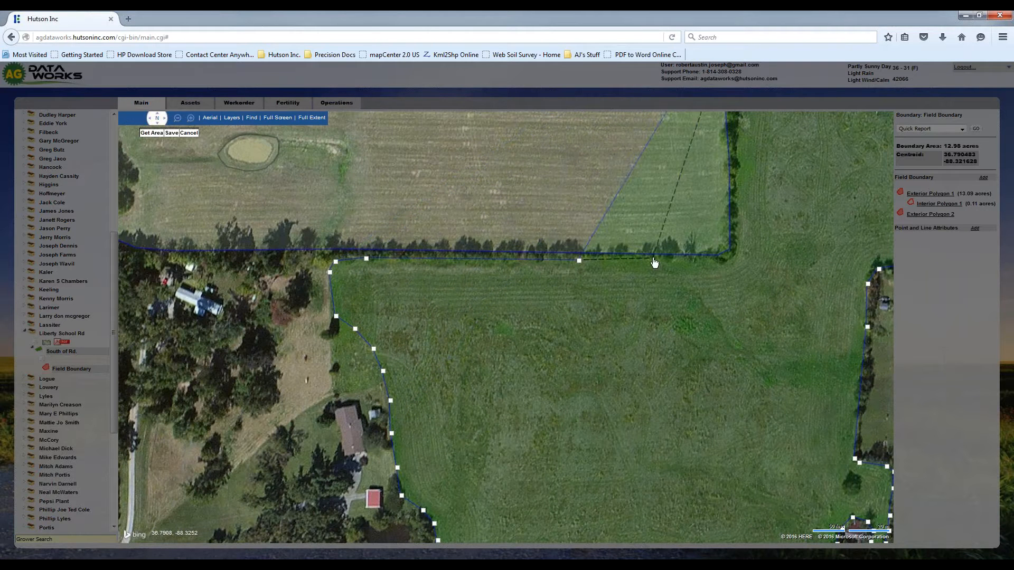
pyautogui.click(655, 259)
pyautogui.click(725, 261)
pyautogui.click(738, 247)
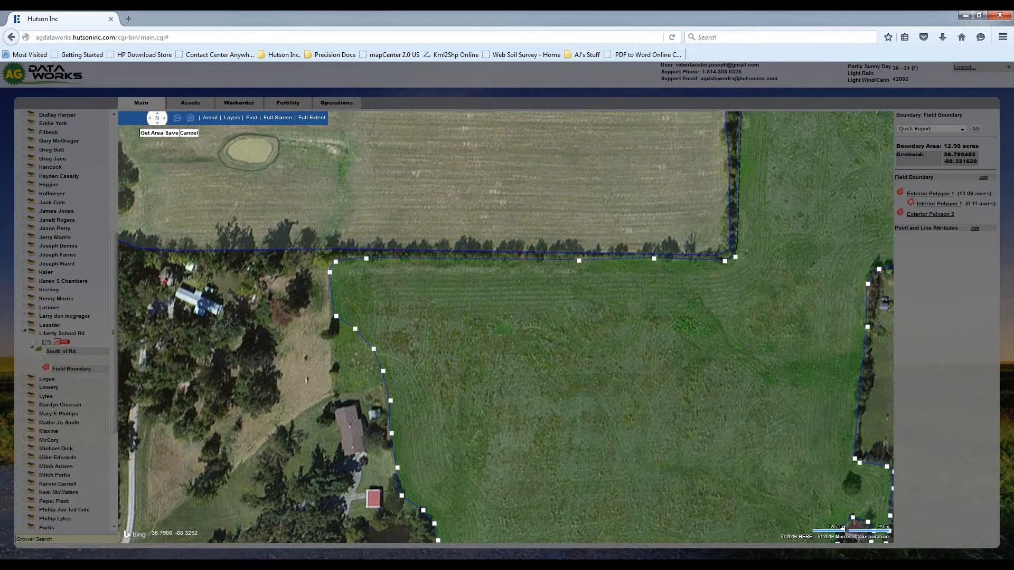
# - Trace the polygon north along the east side of the tree row toward its starting point
pyautogui.press('Up')
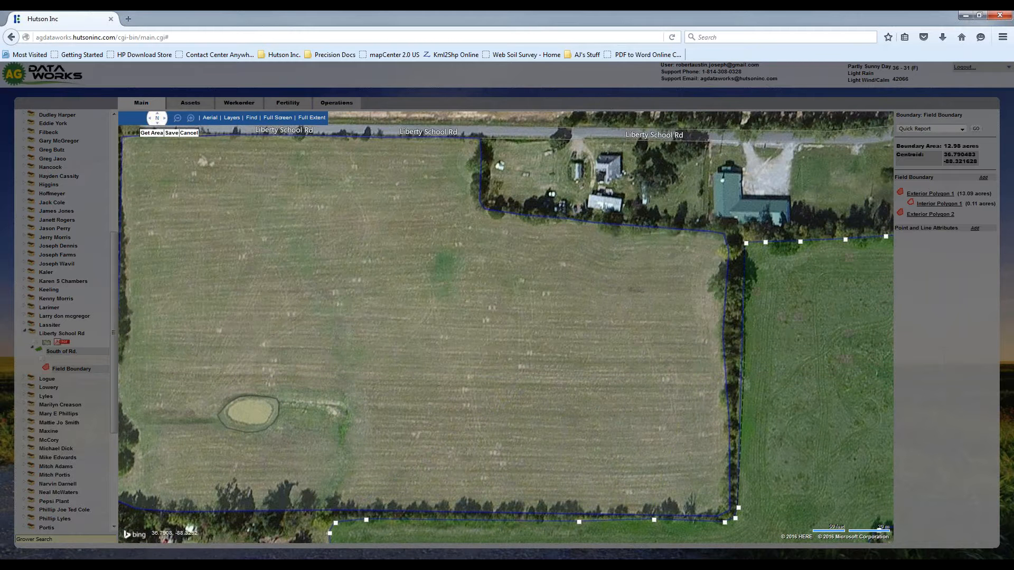
pyautogui.click(737, 388)
pyautogui.click(743, 308)
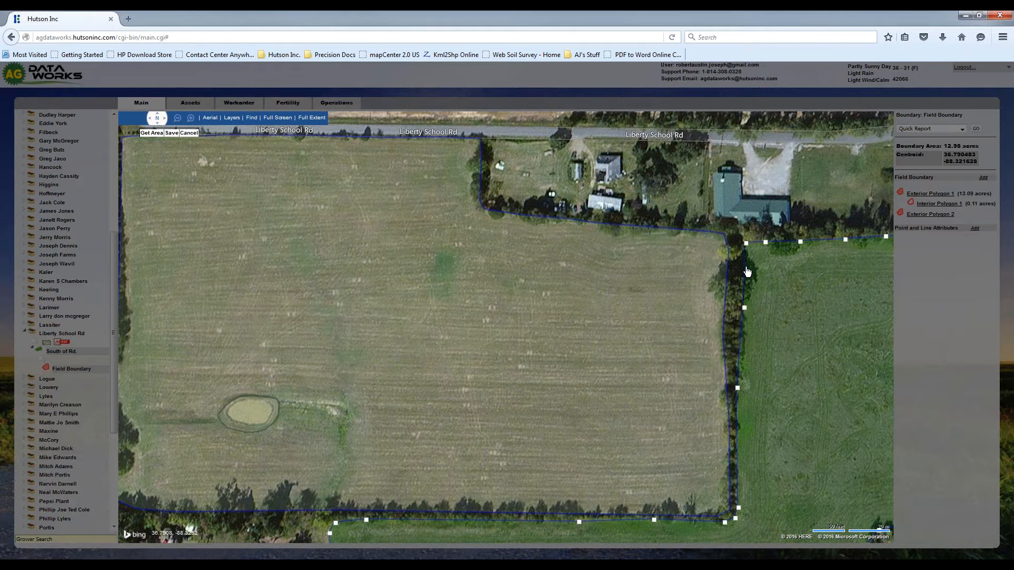
# - Close the east field polygon and save the boundary
pyautogui.rightClick(746, 261)
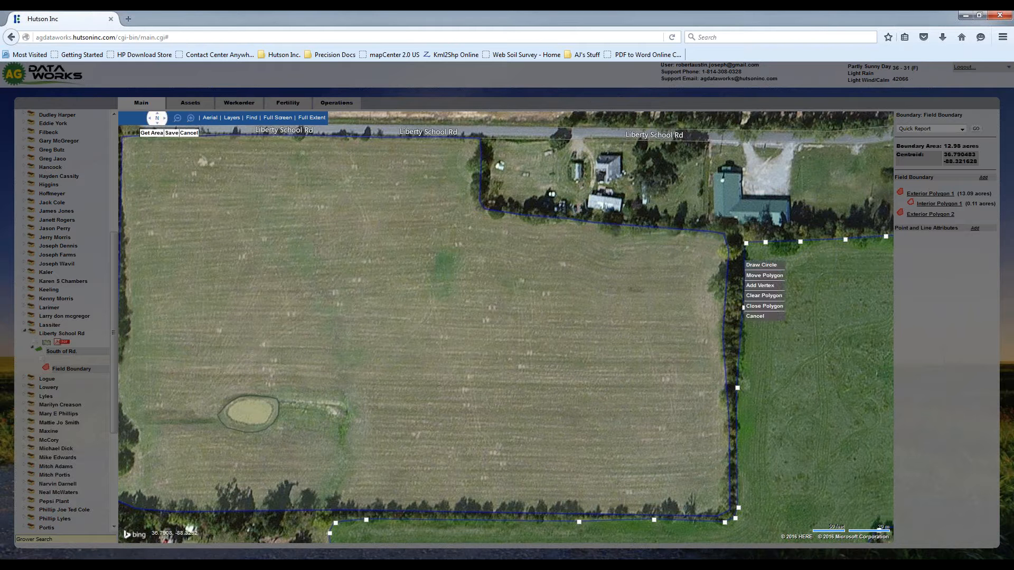
pyautogui.click(765, 307)
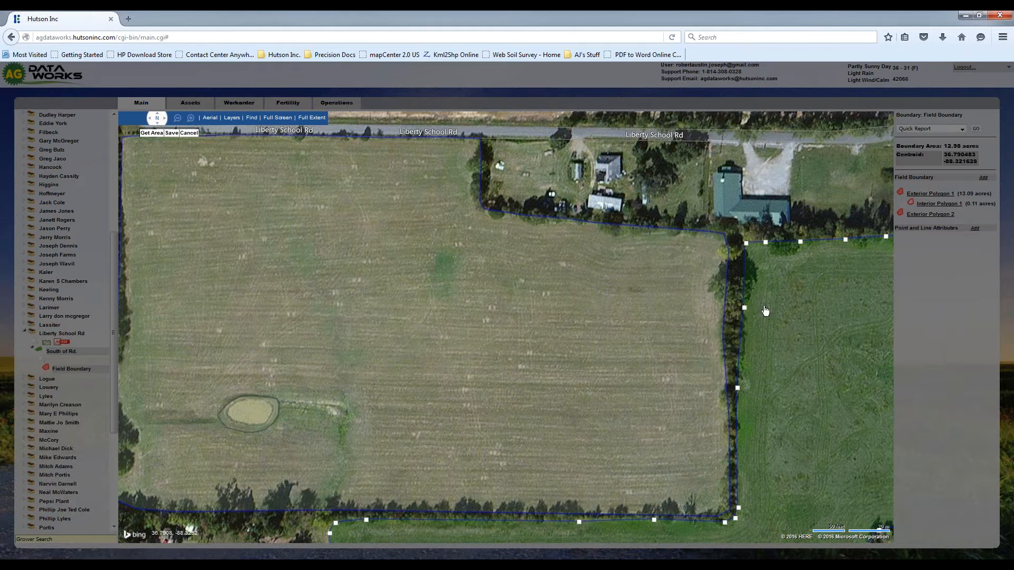
pyautogui.click(171, 133)
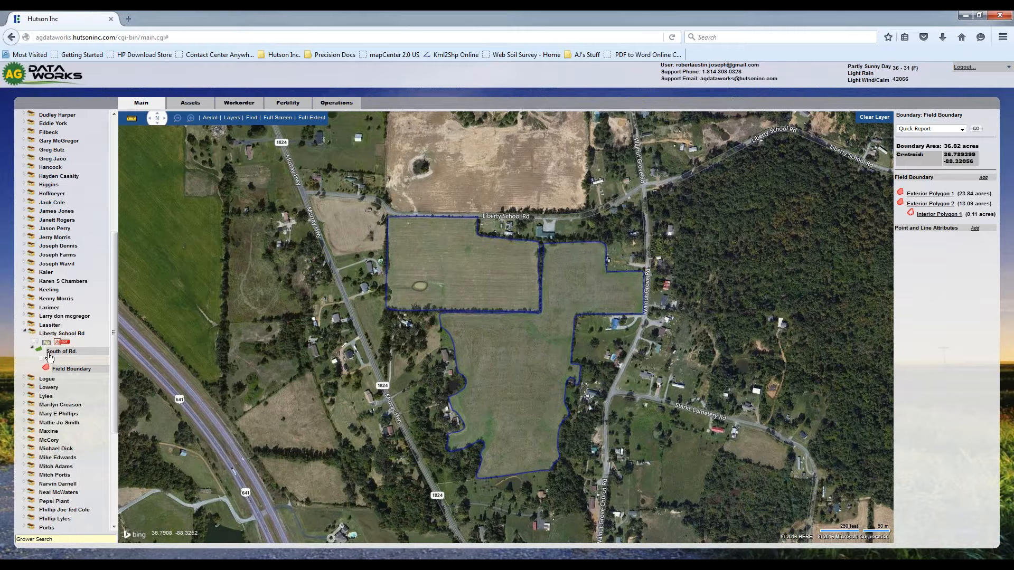
# - Highlight Exterior Polygon 1 and the pond's interior polygon on the map to check them
pyautogui.click(931, 194)
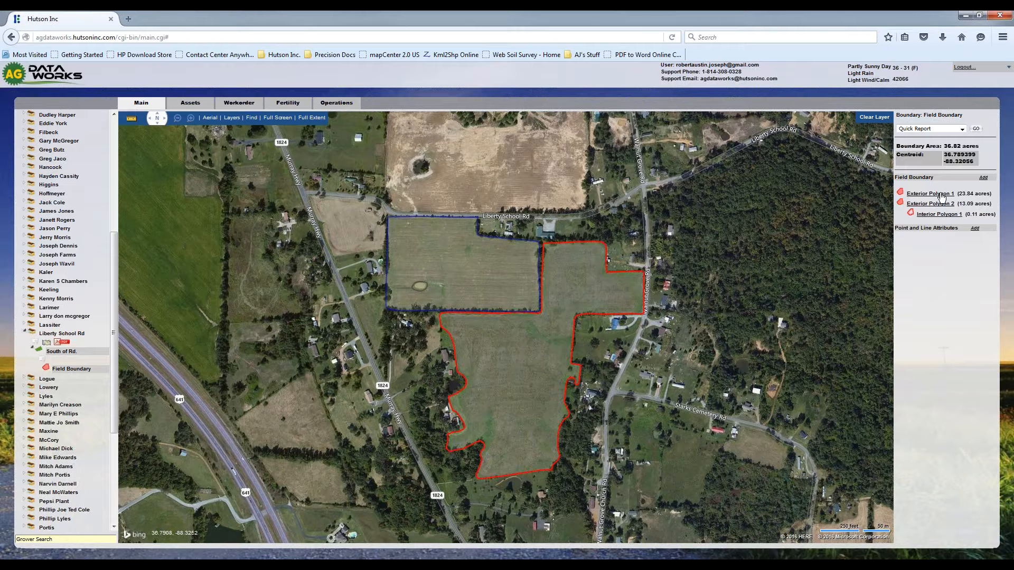
pyautogui.click(940, 203)
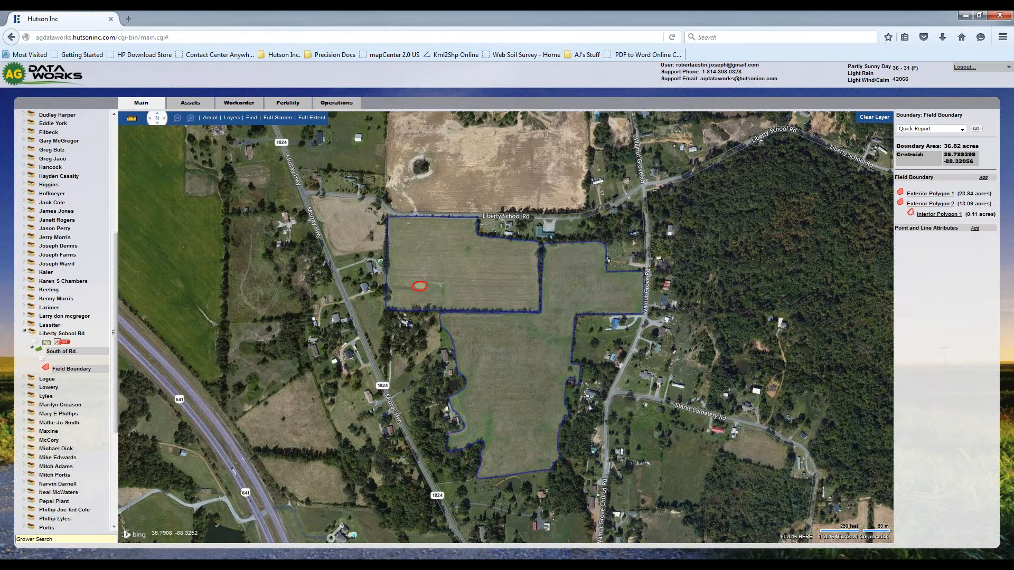